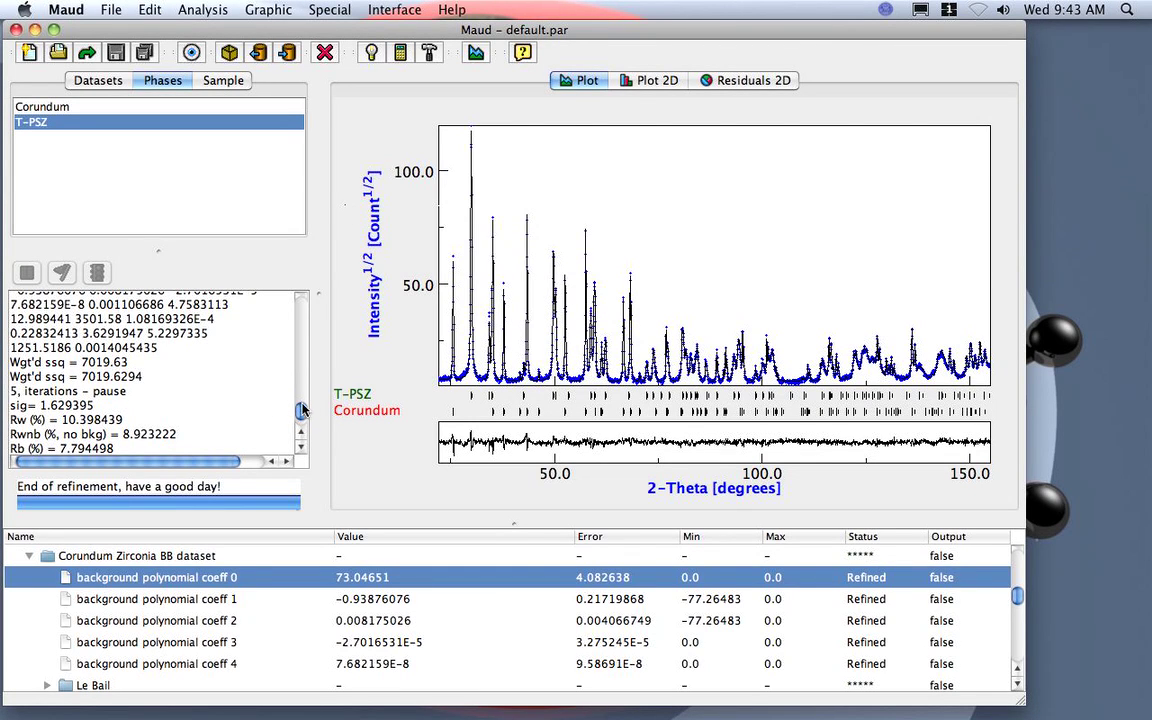
Review the refinement log and the full analysis results report in an enlarged window, from refined parameters to phase details, and close the report.
scroll(275, 375, down, 3)
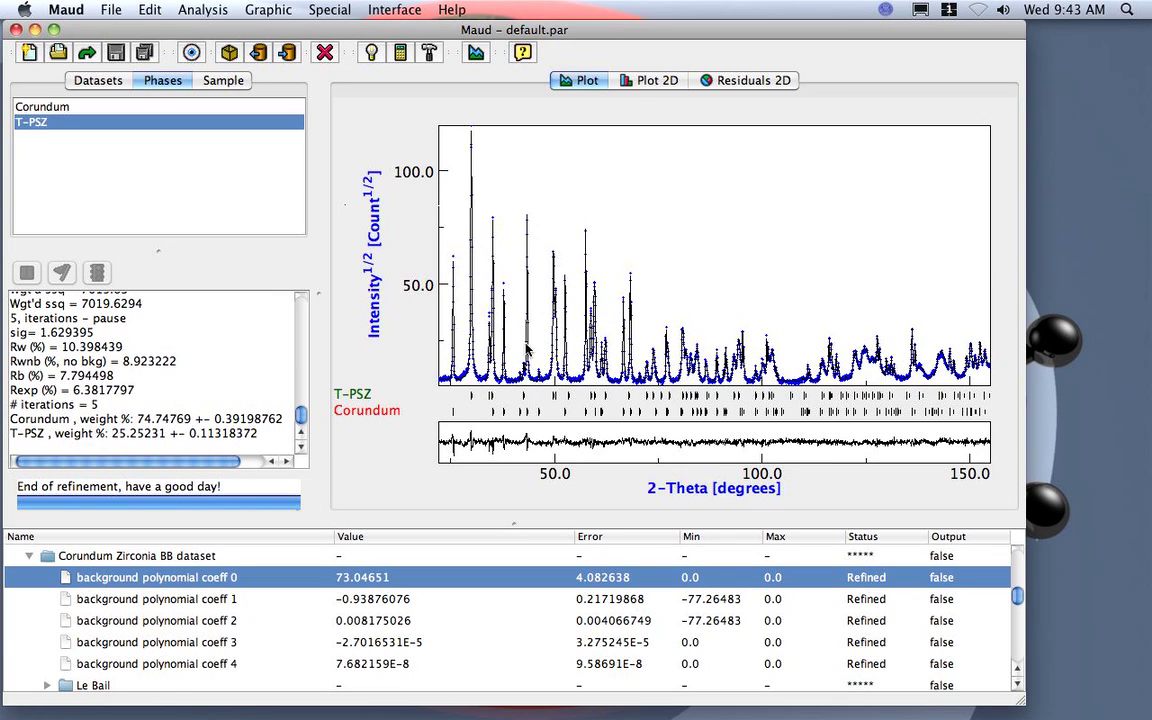
click(203, 10)
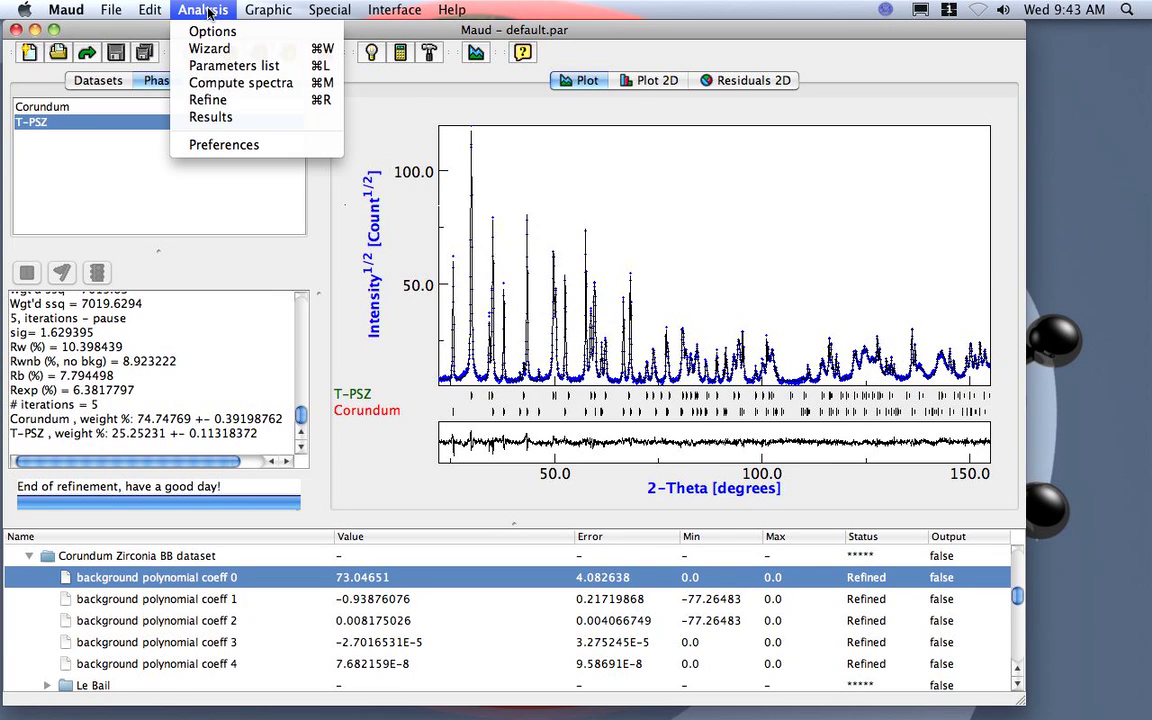
click(215, 118)
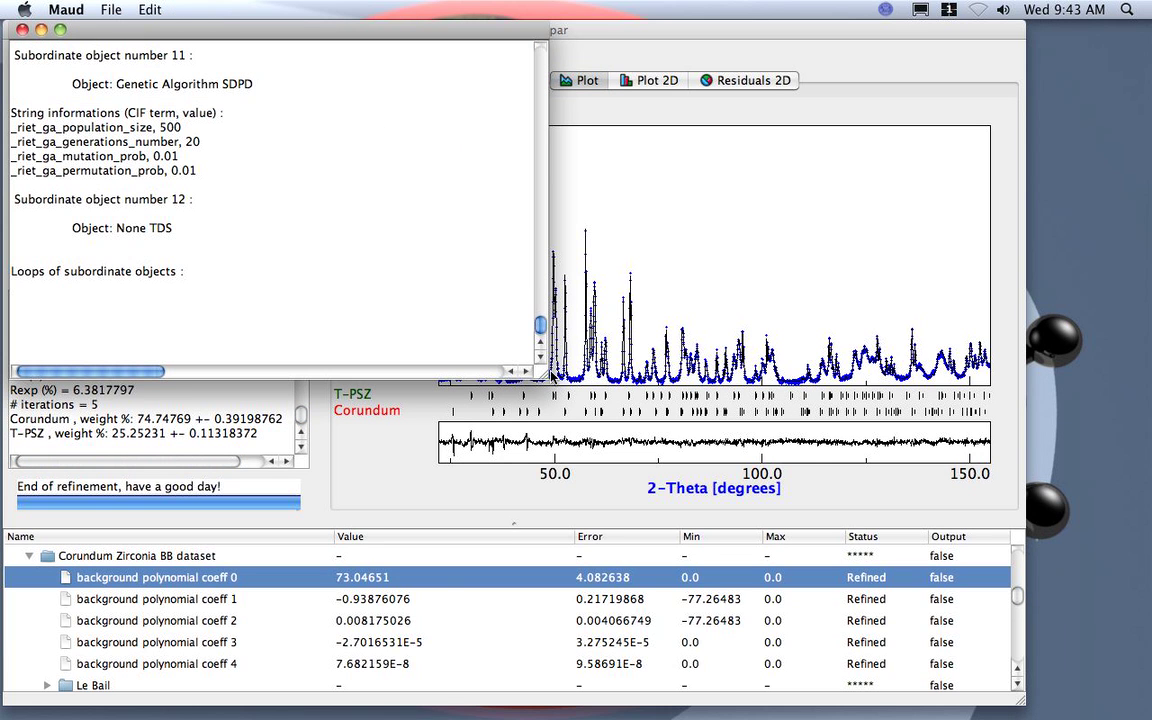
drag(543, 367, 680, 608)
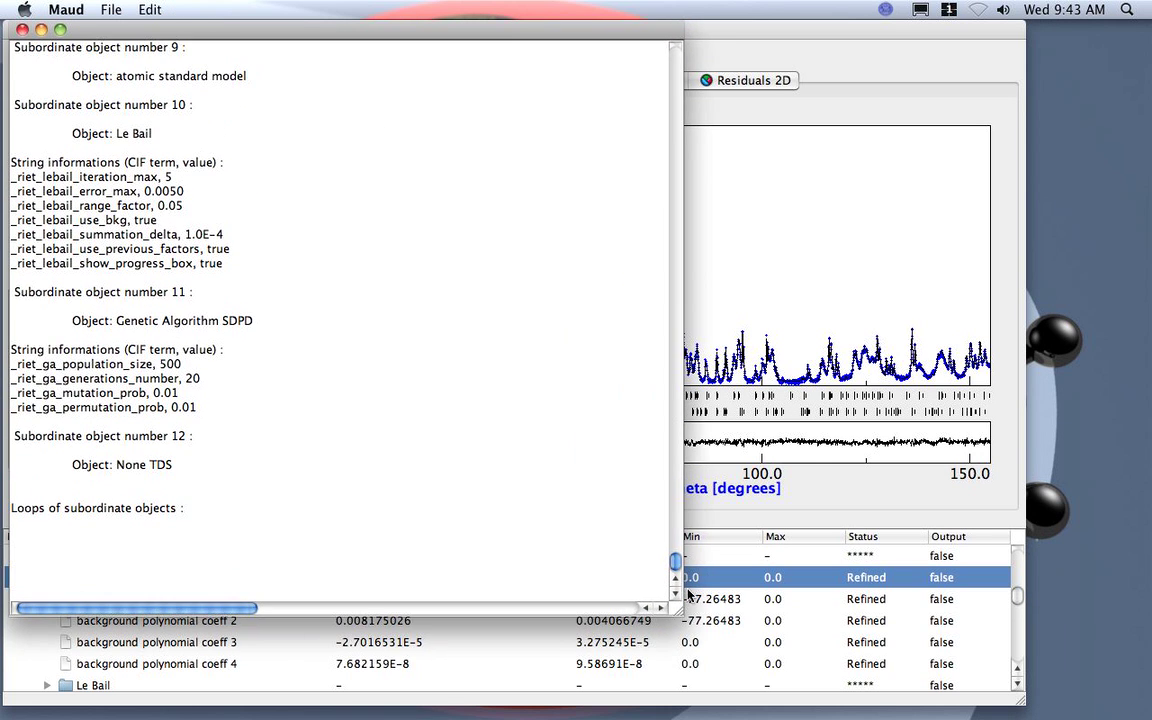
scroll(677, 563, up, 10)
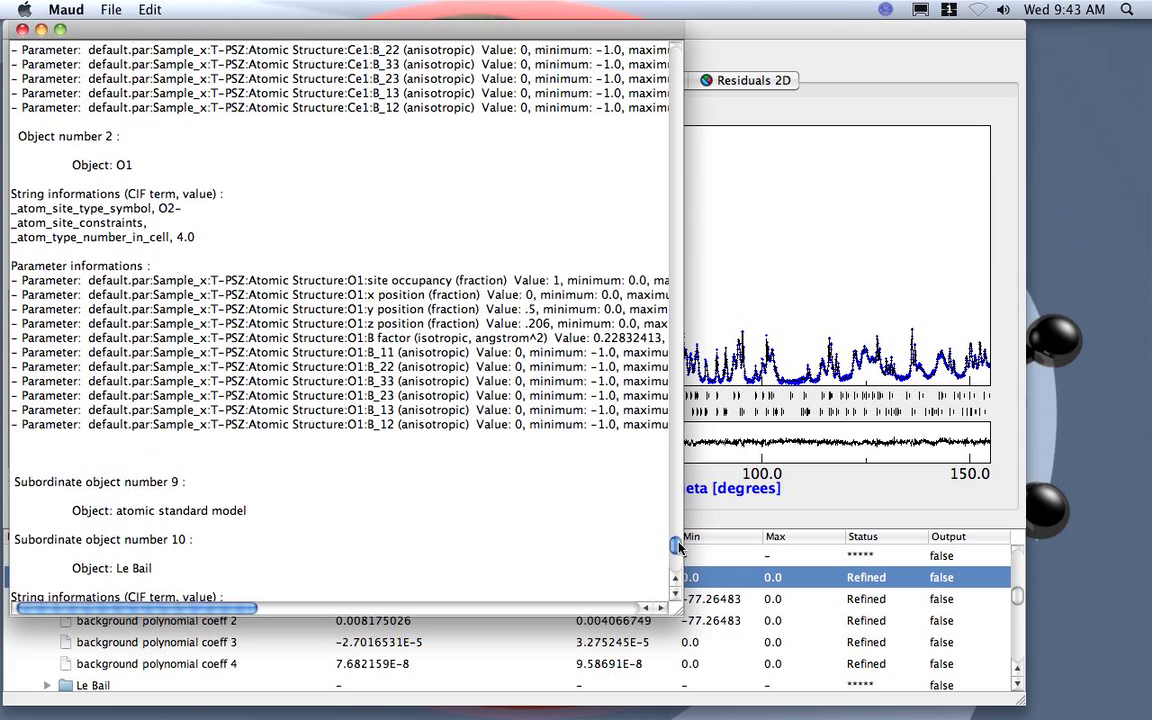
drag(680, 612, 805, 672)
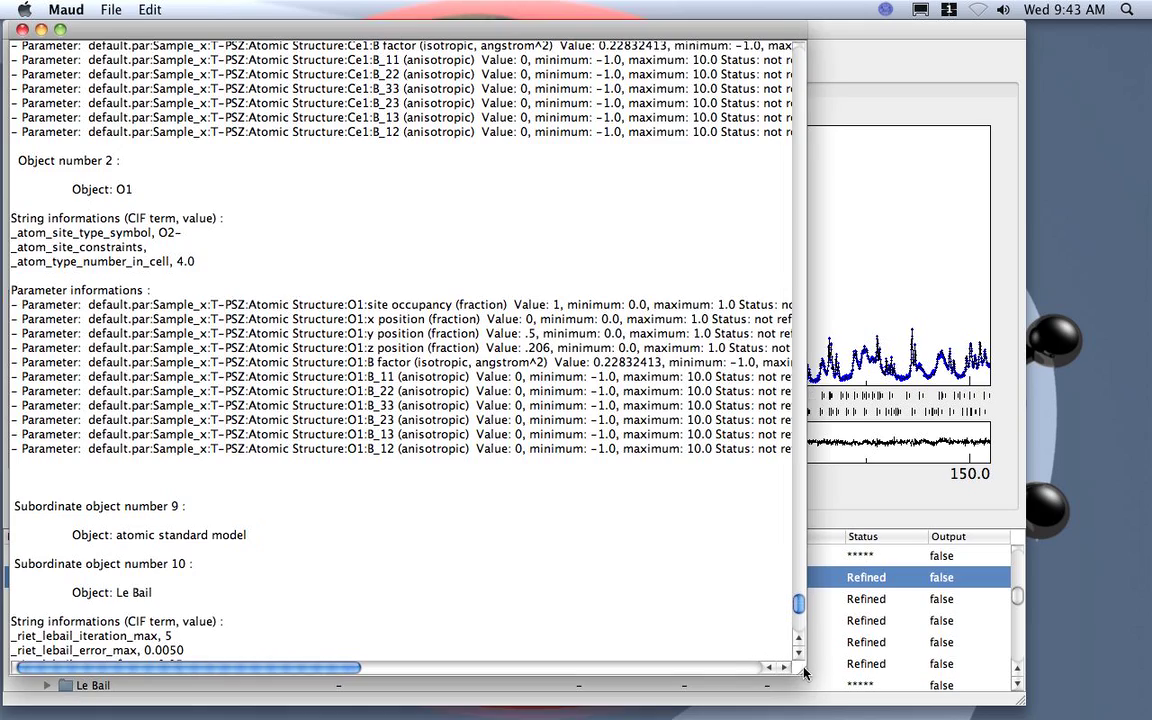
drag(801, 607, 800, 90)
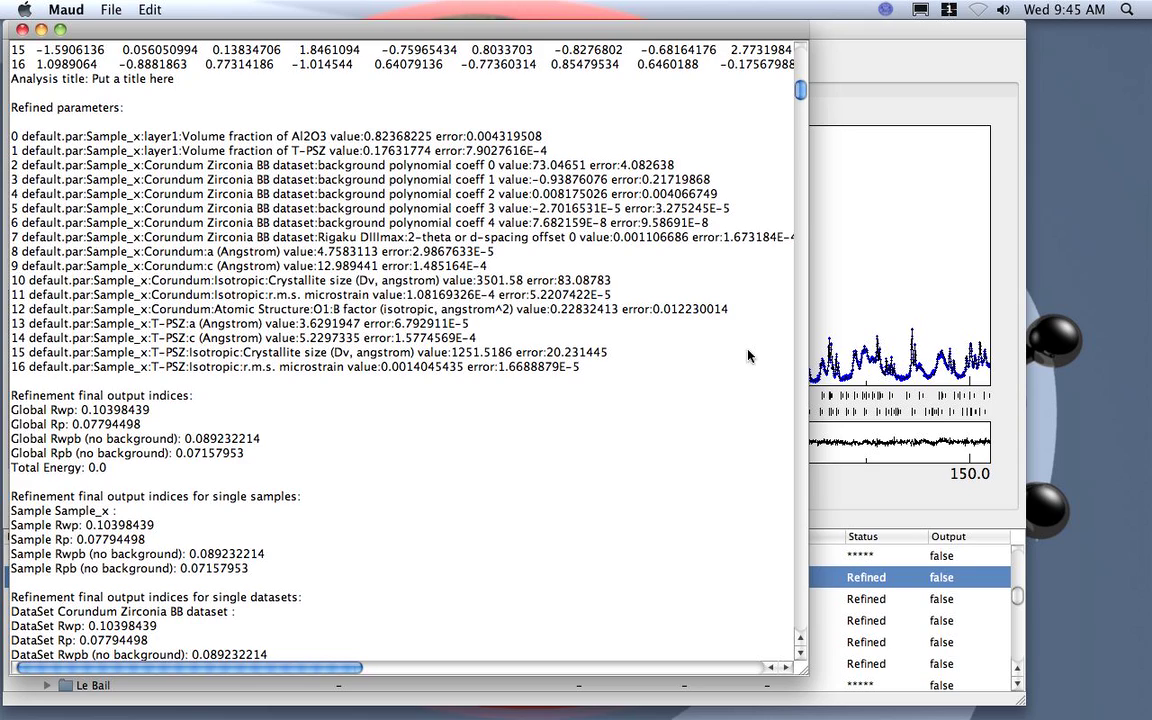
drag(800, 90, 801, 567)
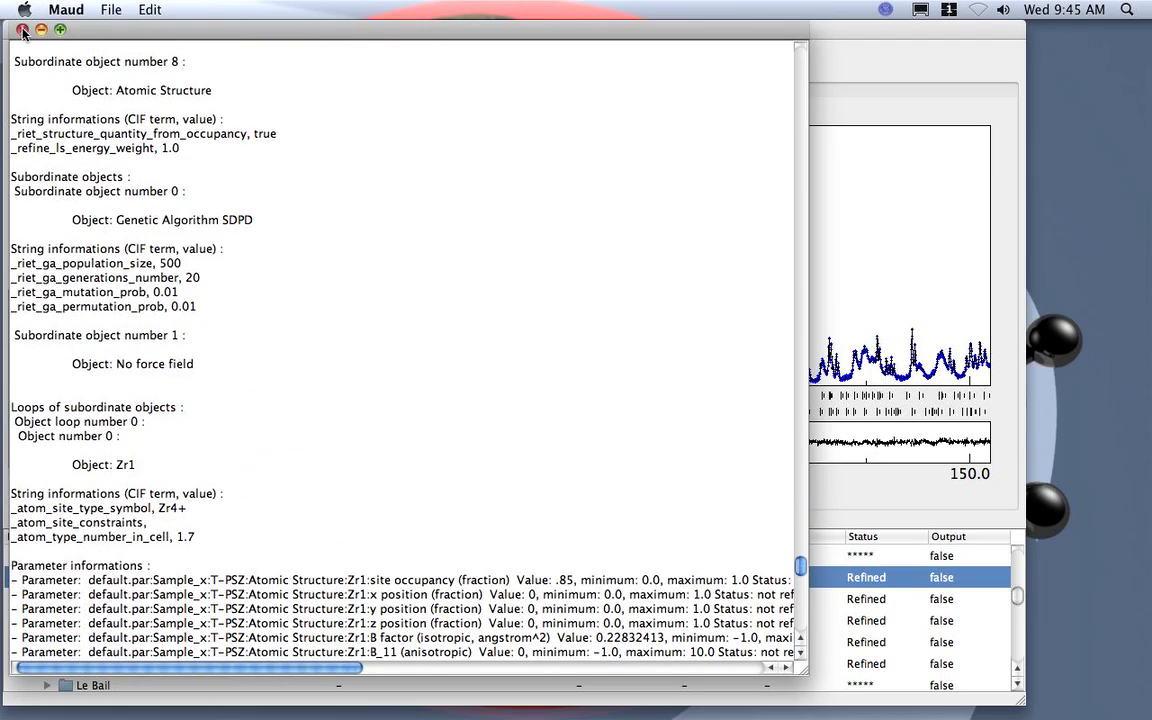
click(22, 30)
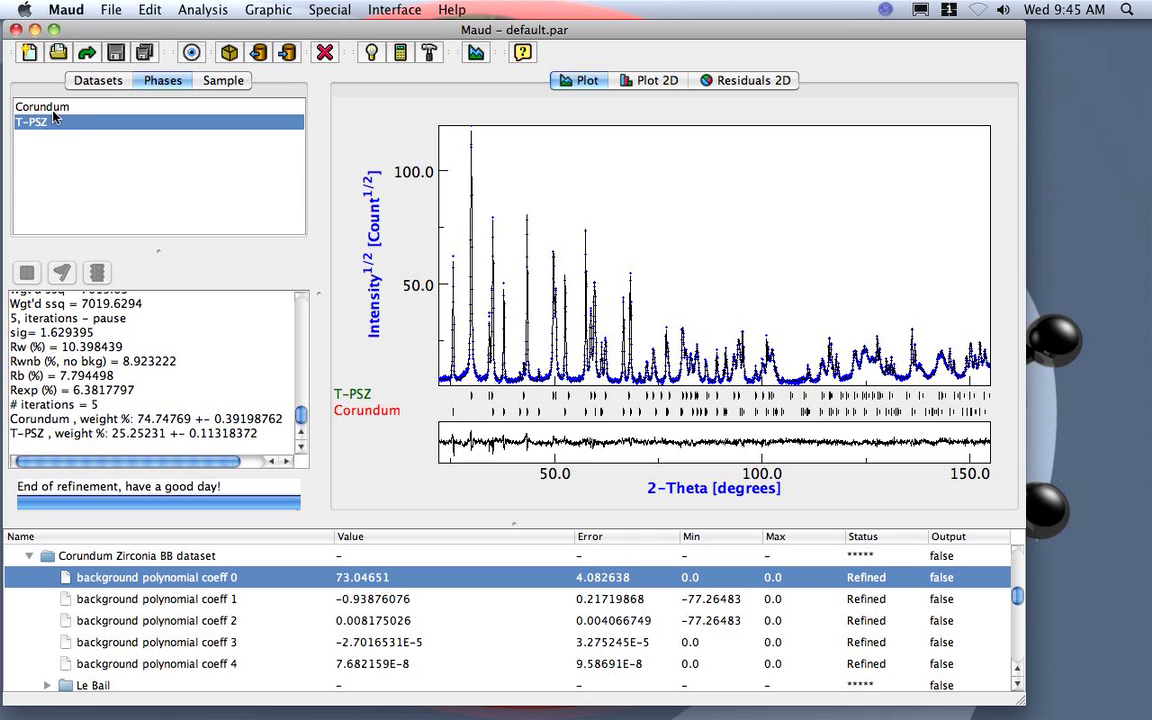
Open the Sample_x properties and inspect the thickness and other settings of layer1.
click(212, 88)
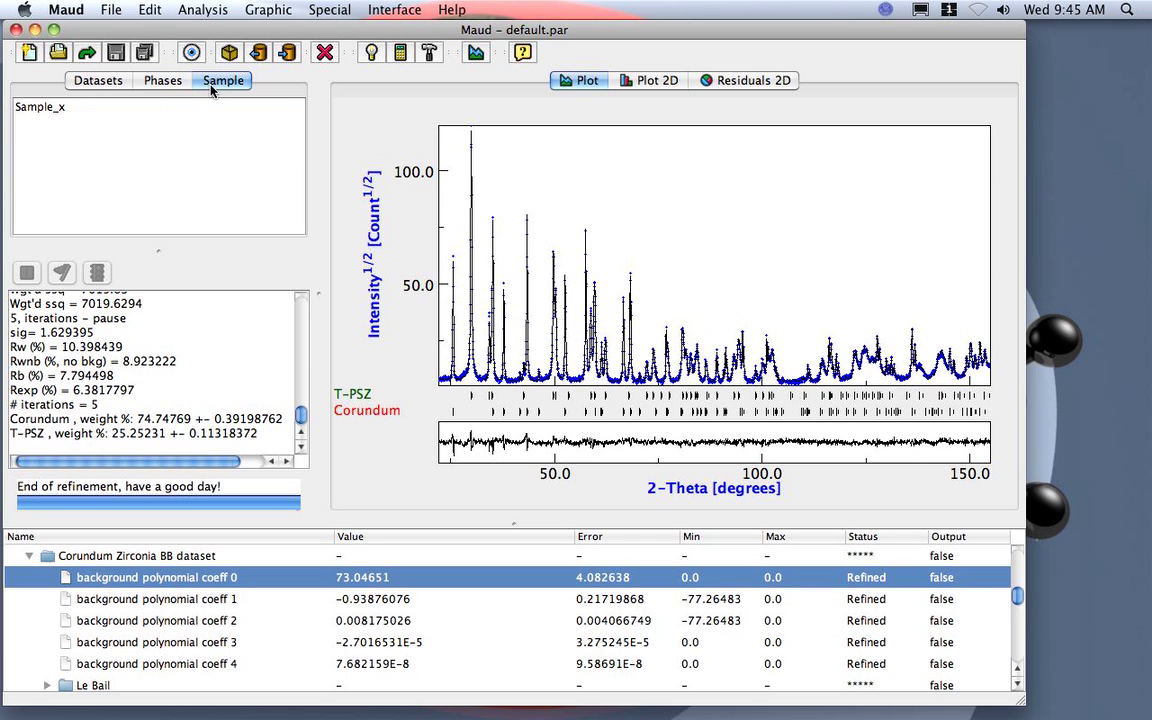
click(110, 107)
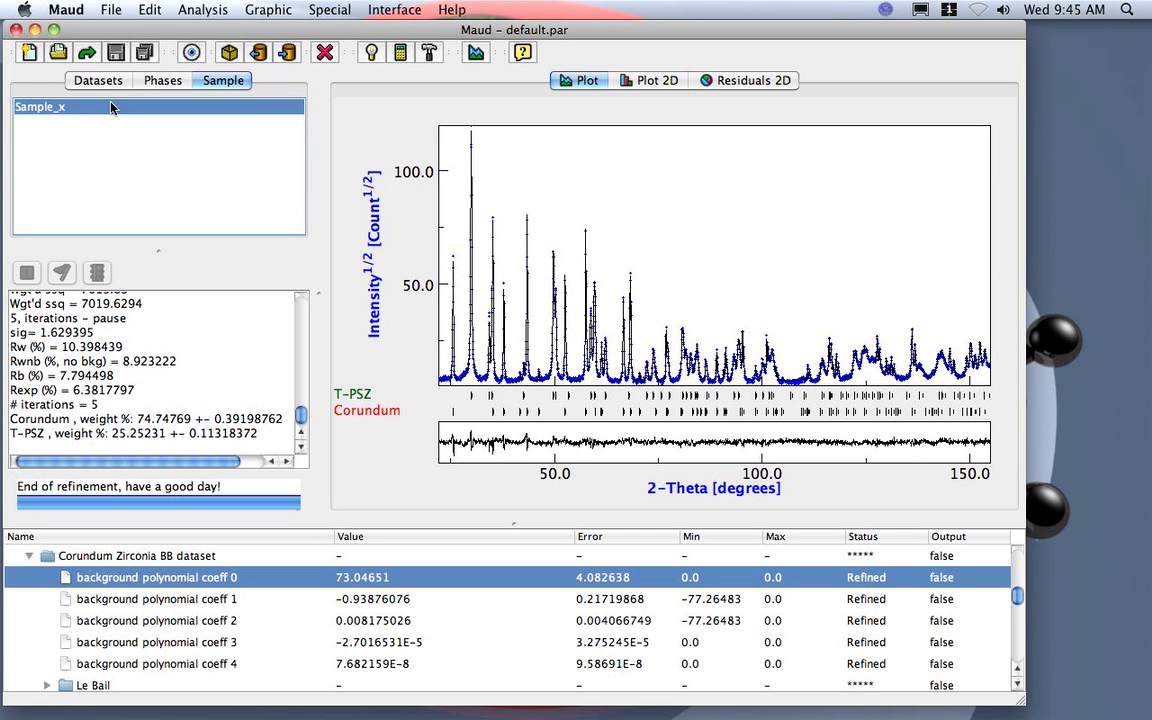
click(185, 57)
drag(232, 26, 357, 128)
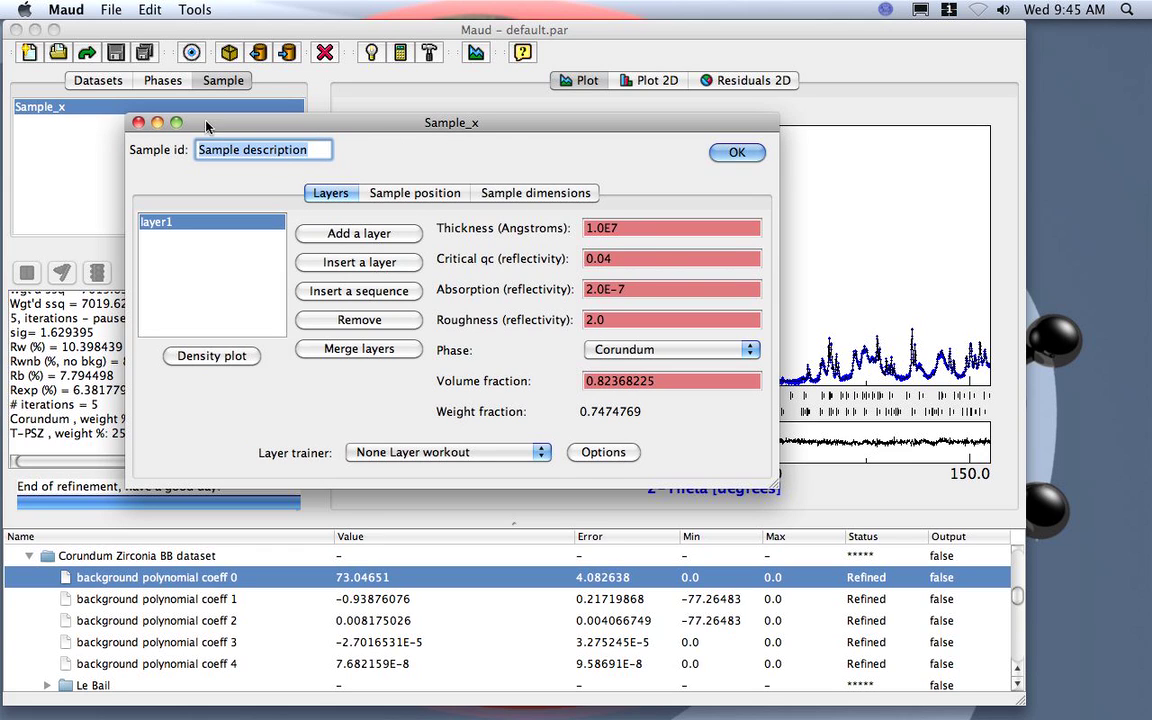
click(170, 226)
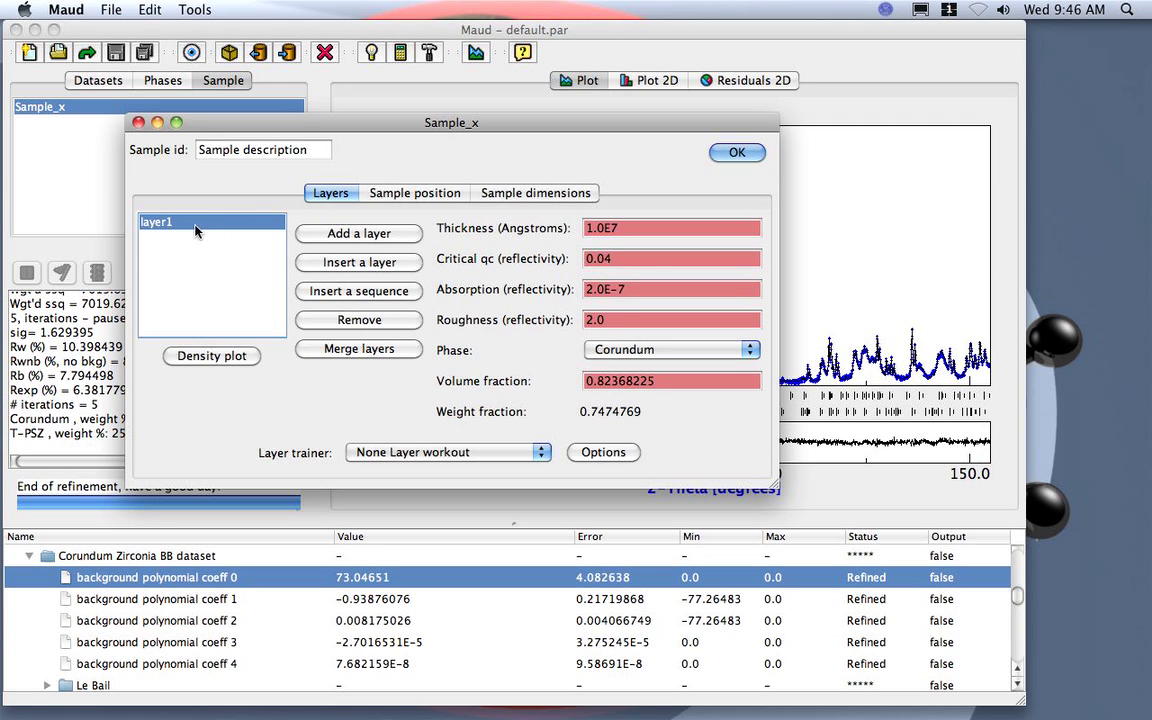
drag(630, 228, 588, 228)
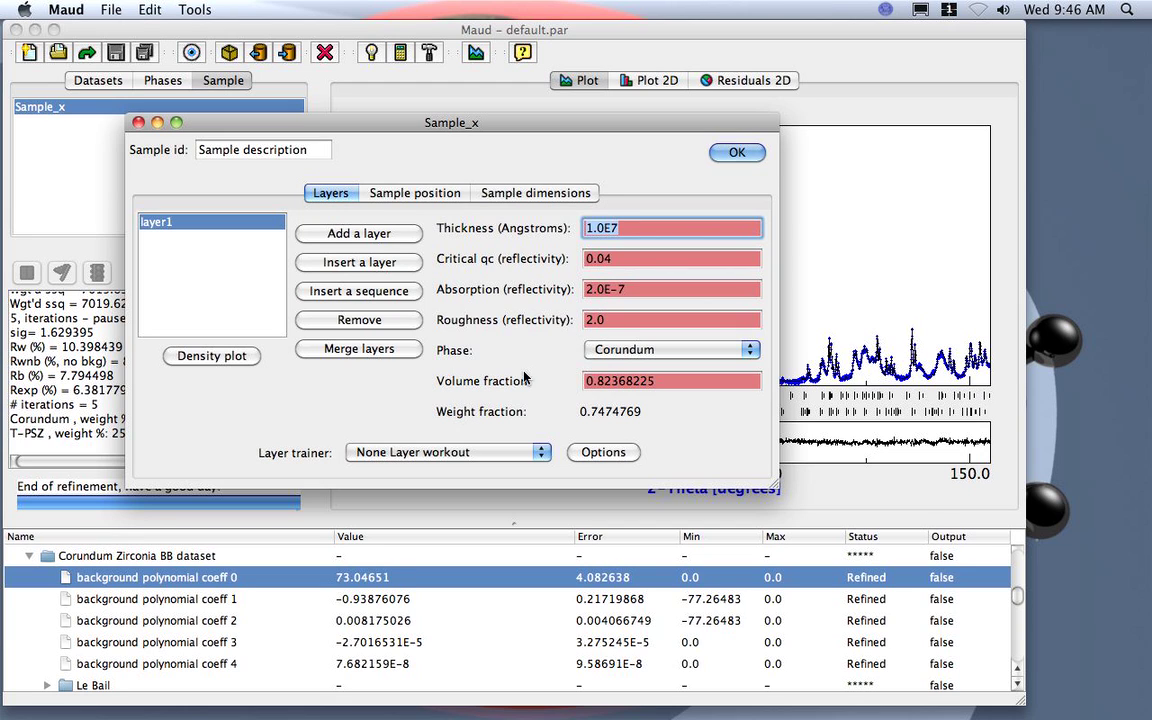
Check the volume and weight fractions of T-PSZ and Corundum in layer1, and close the sample properties.
click(630, 352)
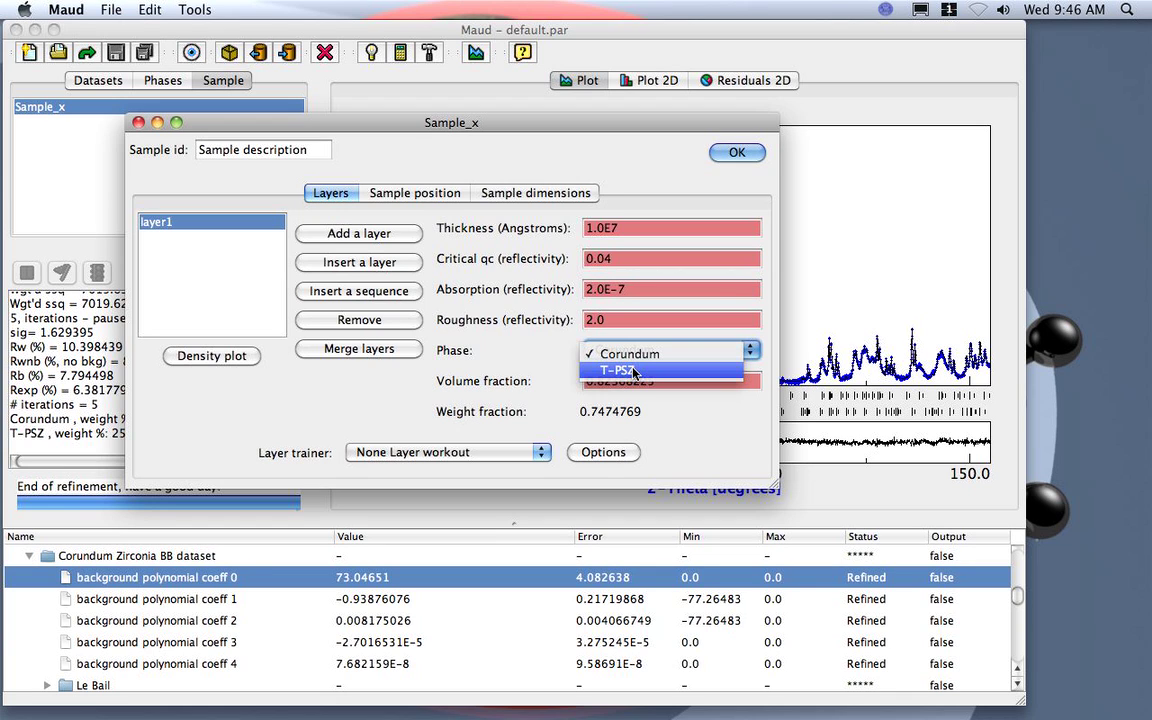
click(634, 371)
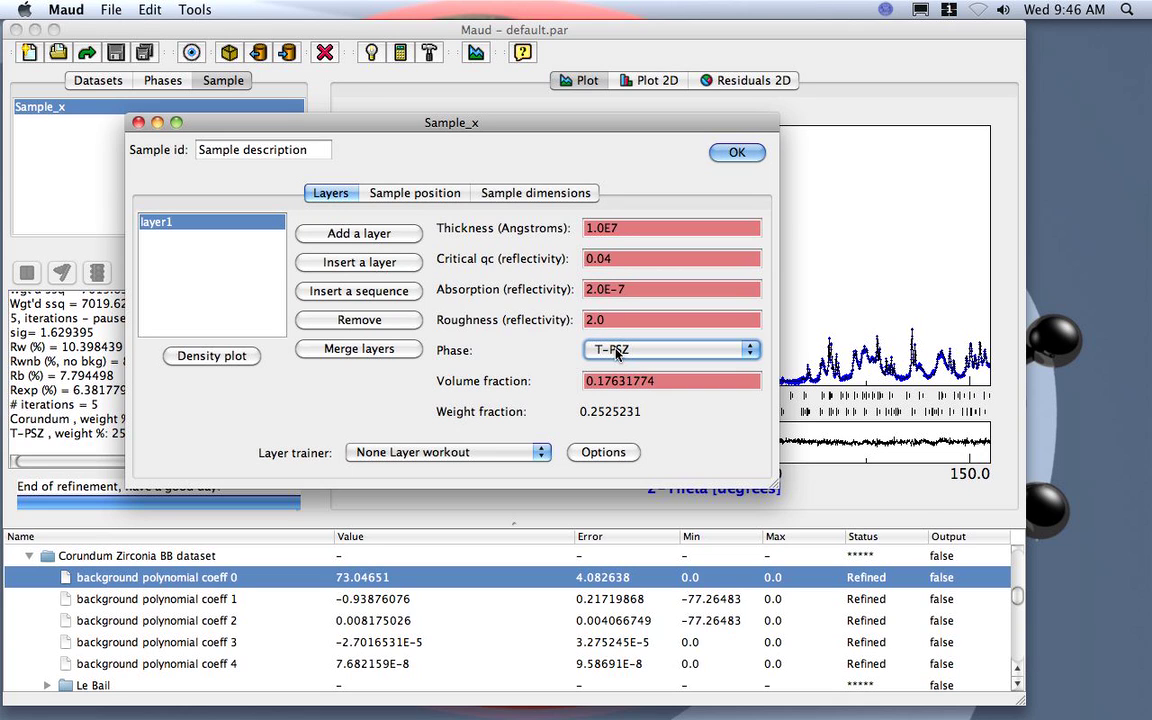
click(617, 353)
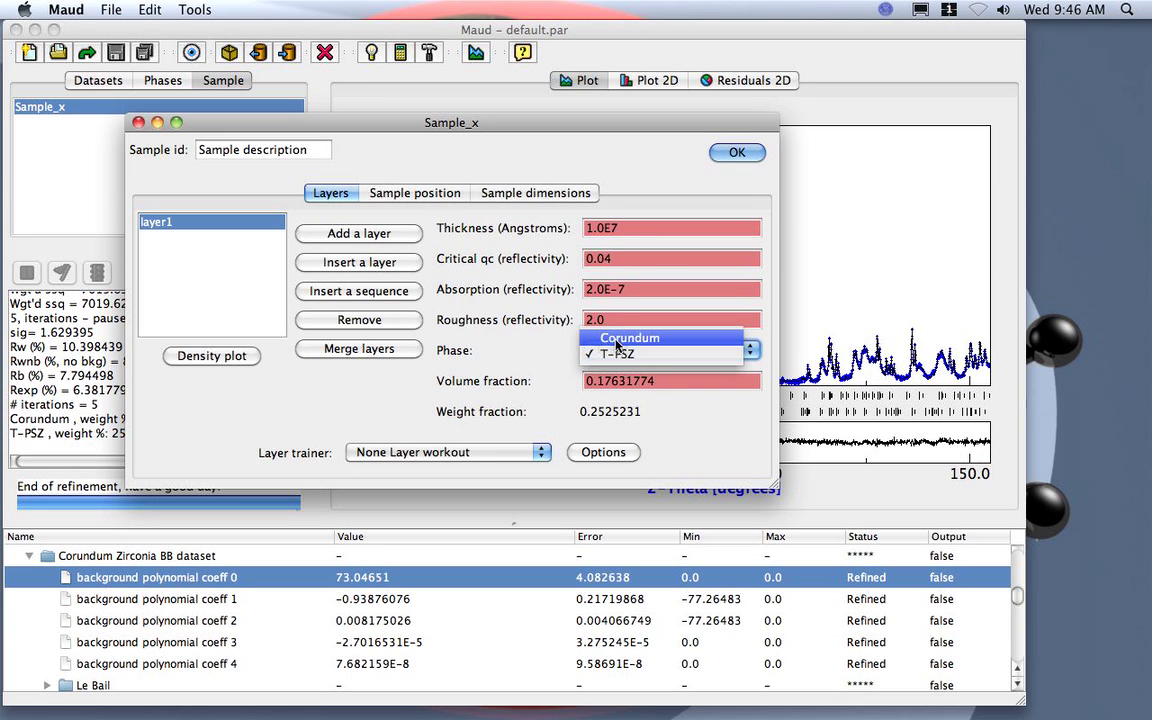
click(617, 341)
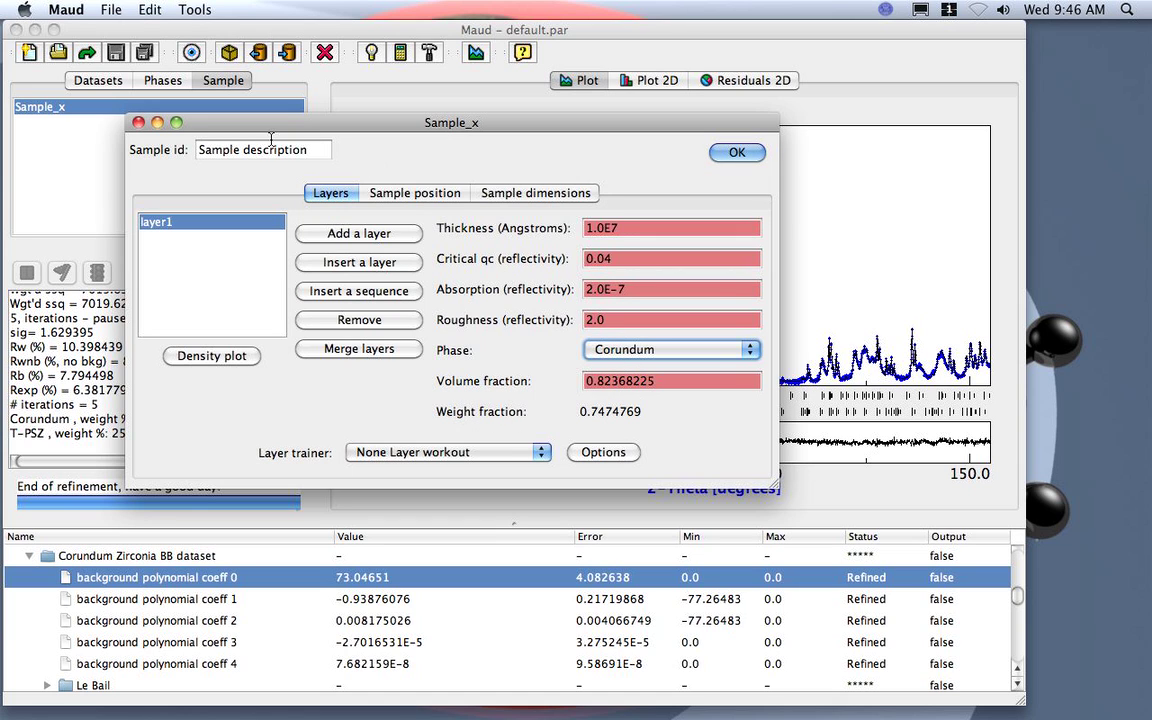
key(Return)
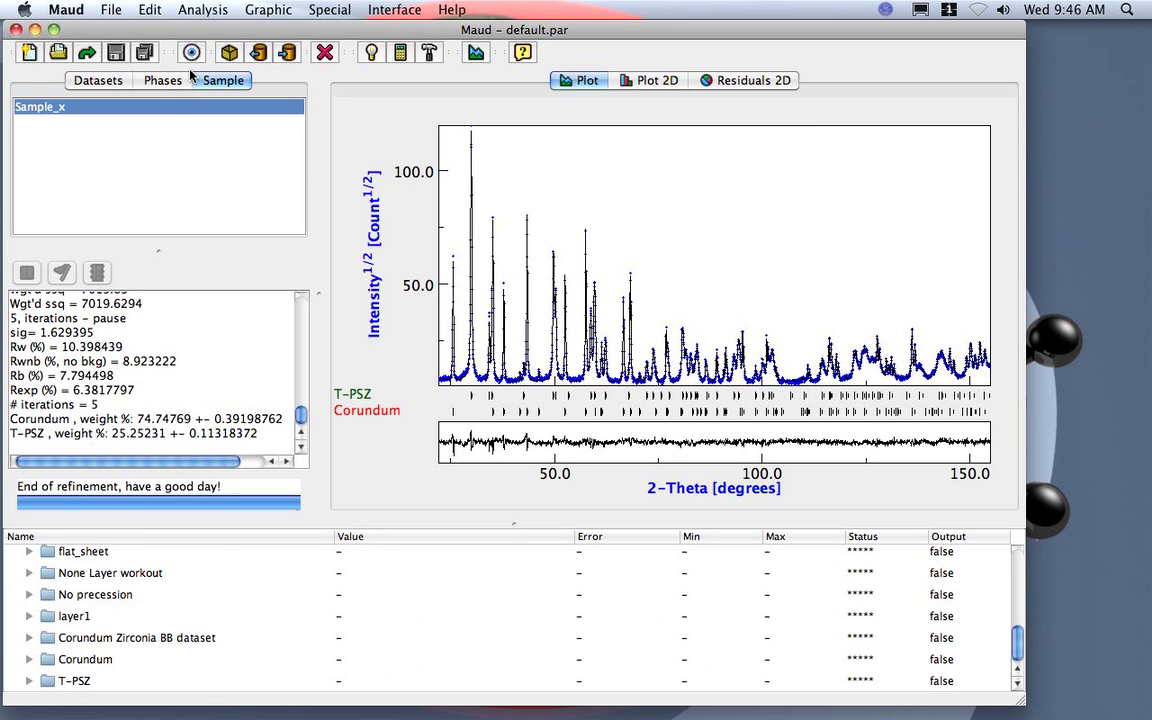
Open the properties of the T-PSZ phase and show its atomic structure.
click(150, 84)
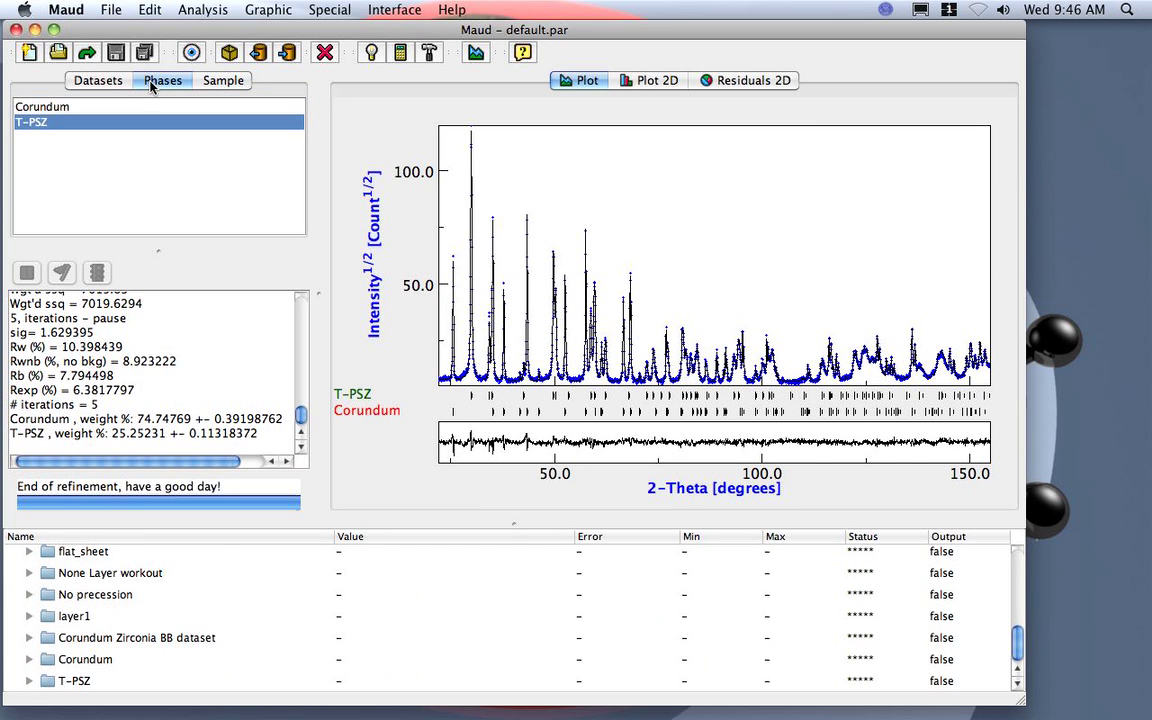
click(39, 123)
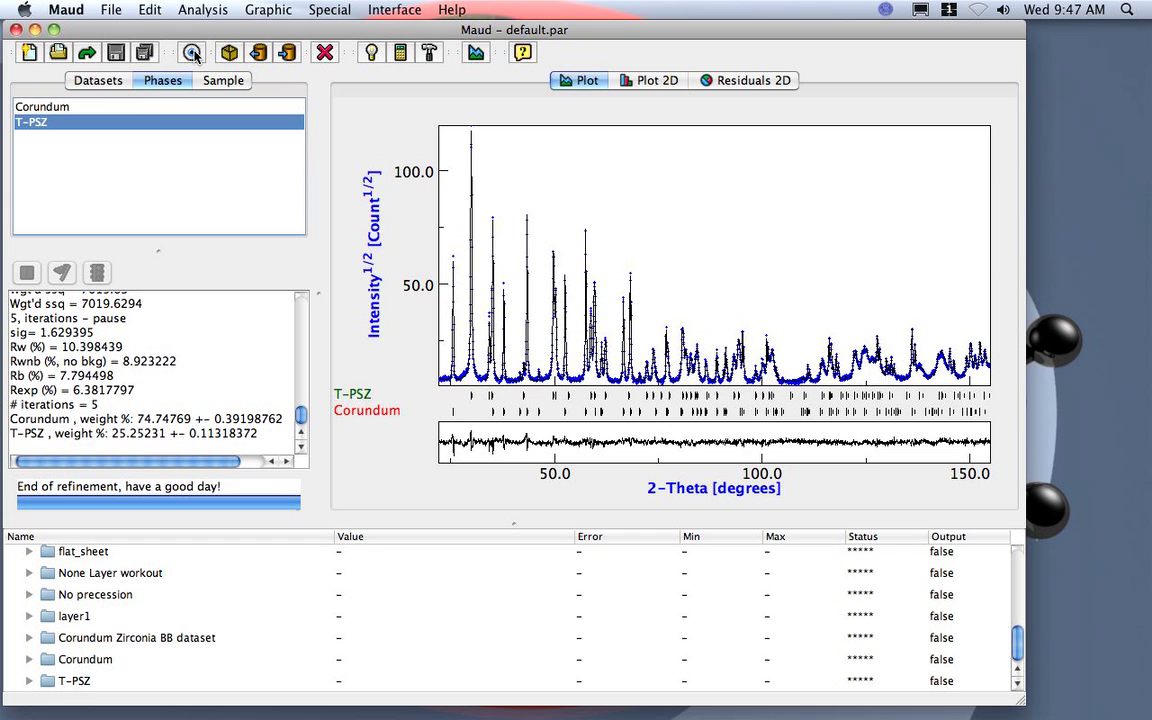
click(194, 52)
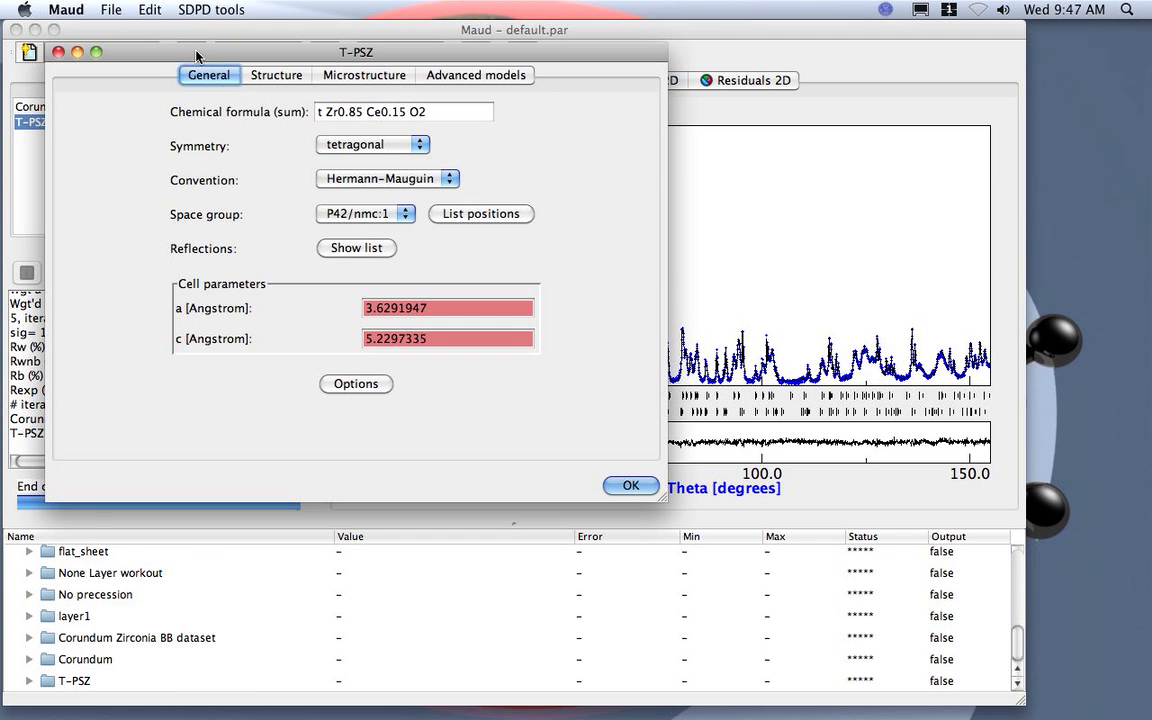
drag(194, 50, 328, 78)
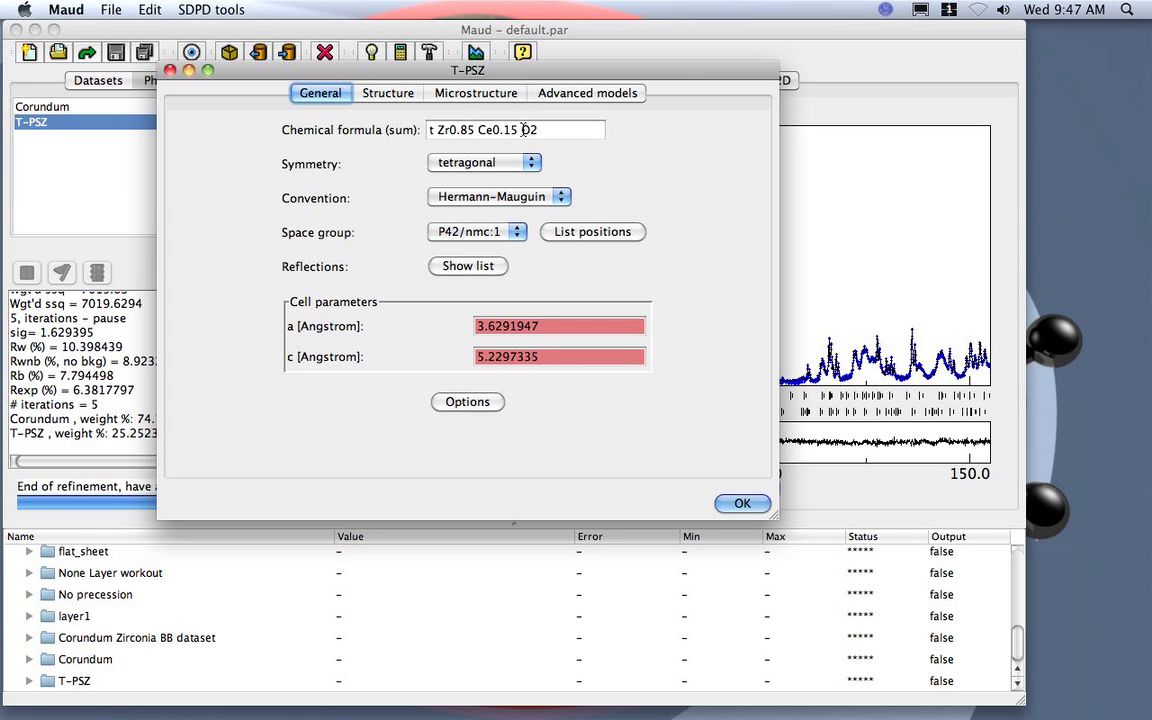
click(368, 90)
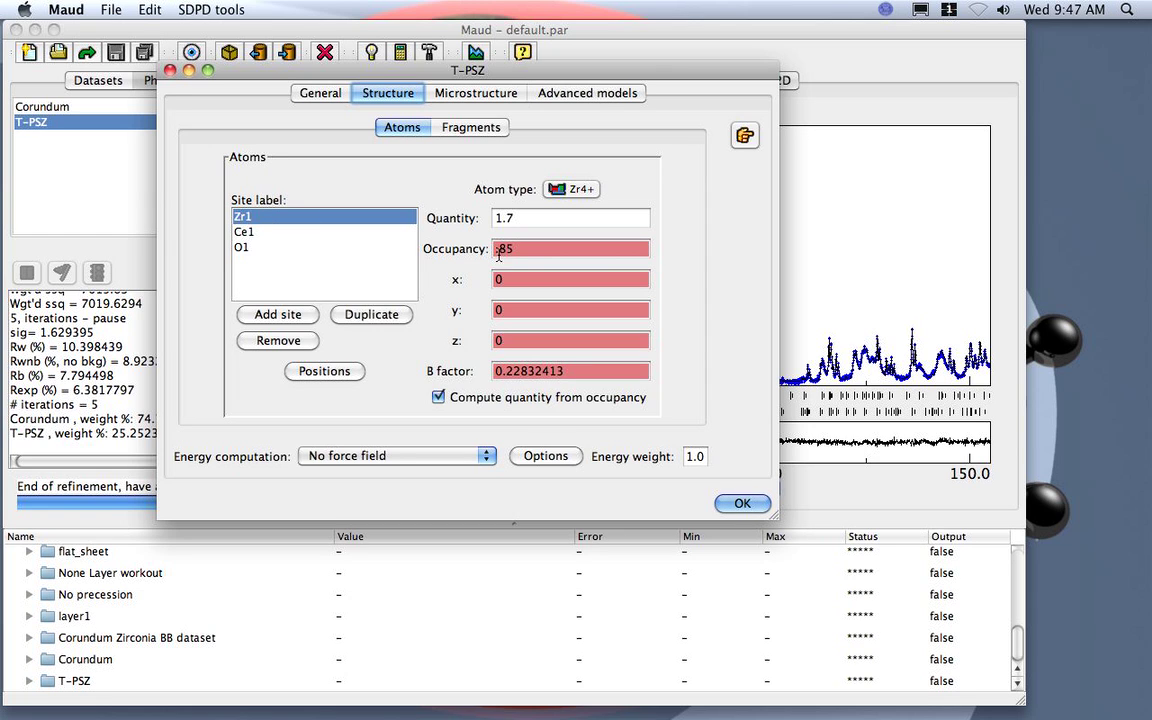
Compare the quantity, occupancy and coordinates of the Zr1, Ce1 and O1 sites in the T-PSZ structure.
click(274, 231)
click(272, 219)
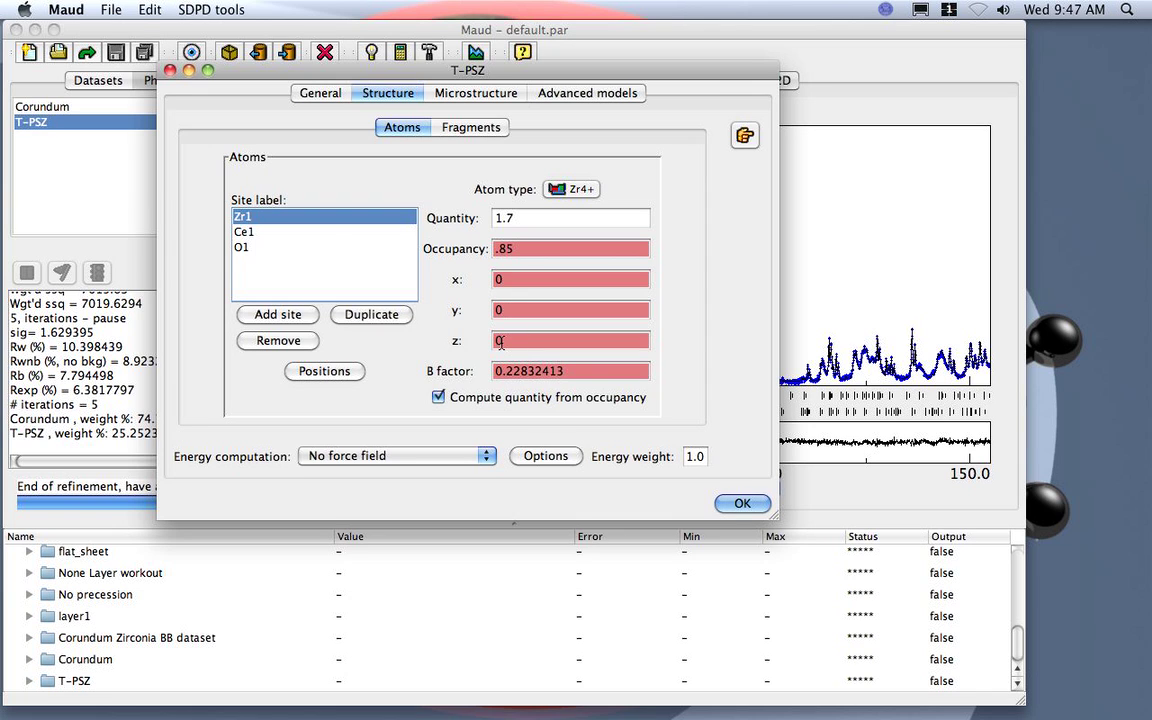
click(244, 233)
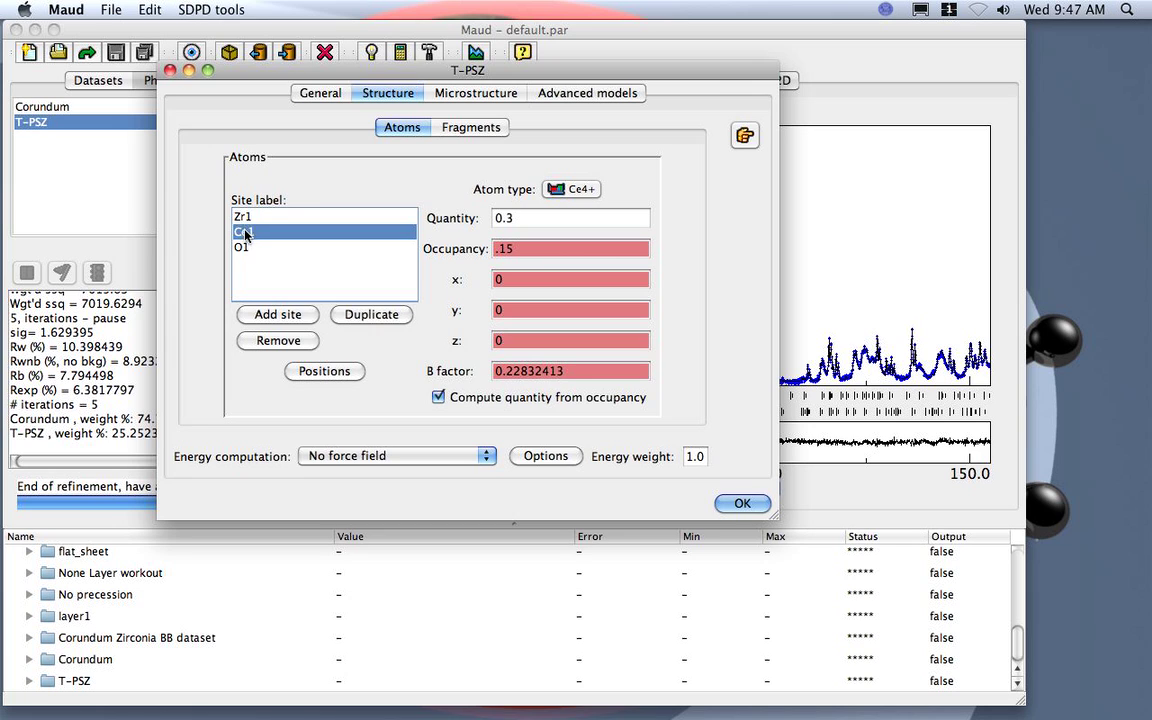
click(242, 217)
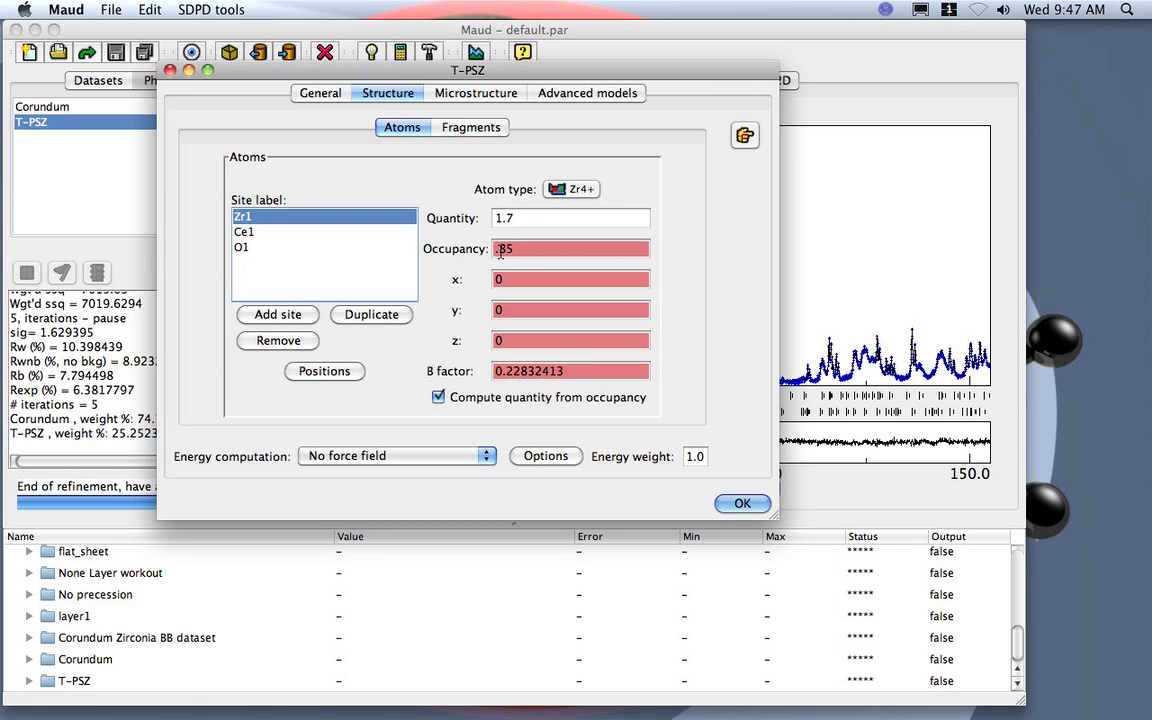
click(257, 233)
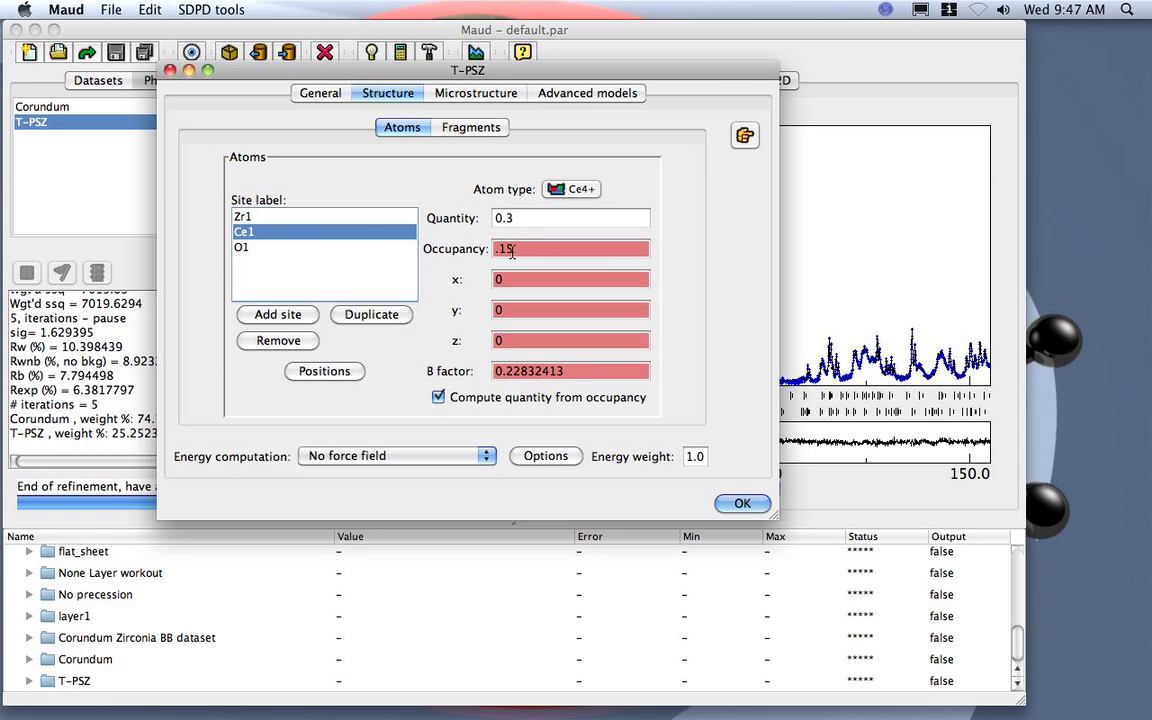
click(308, 247)
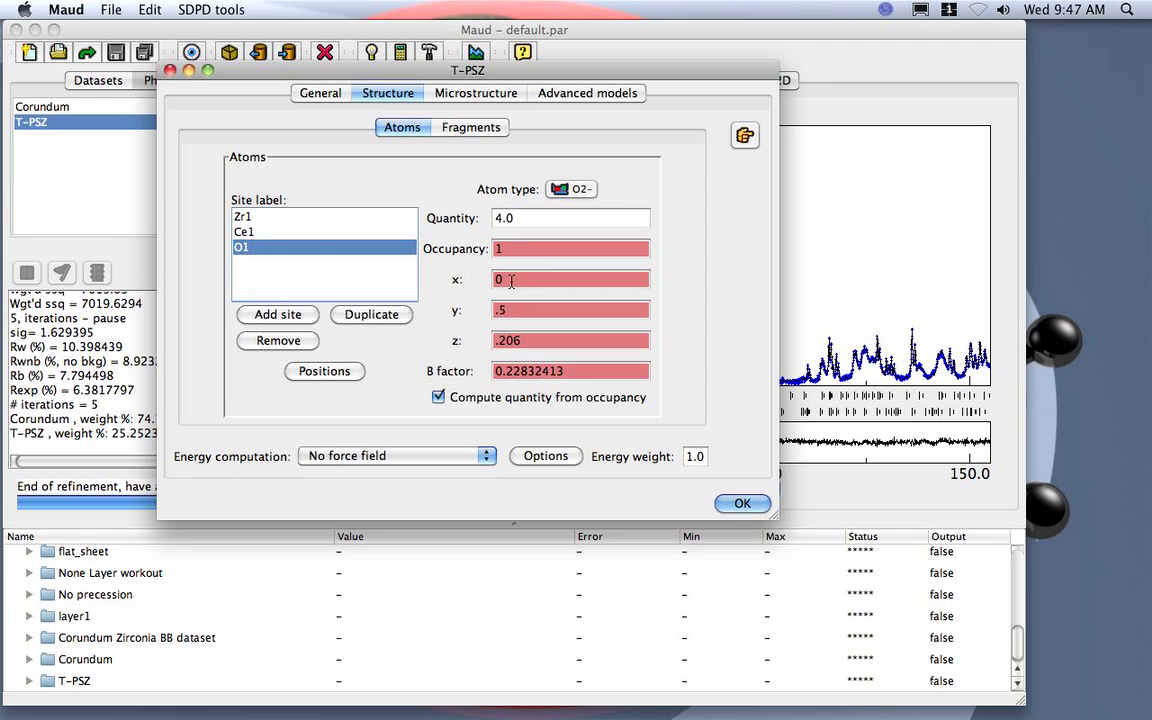
click(247, 233)
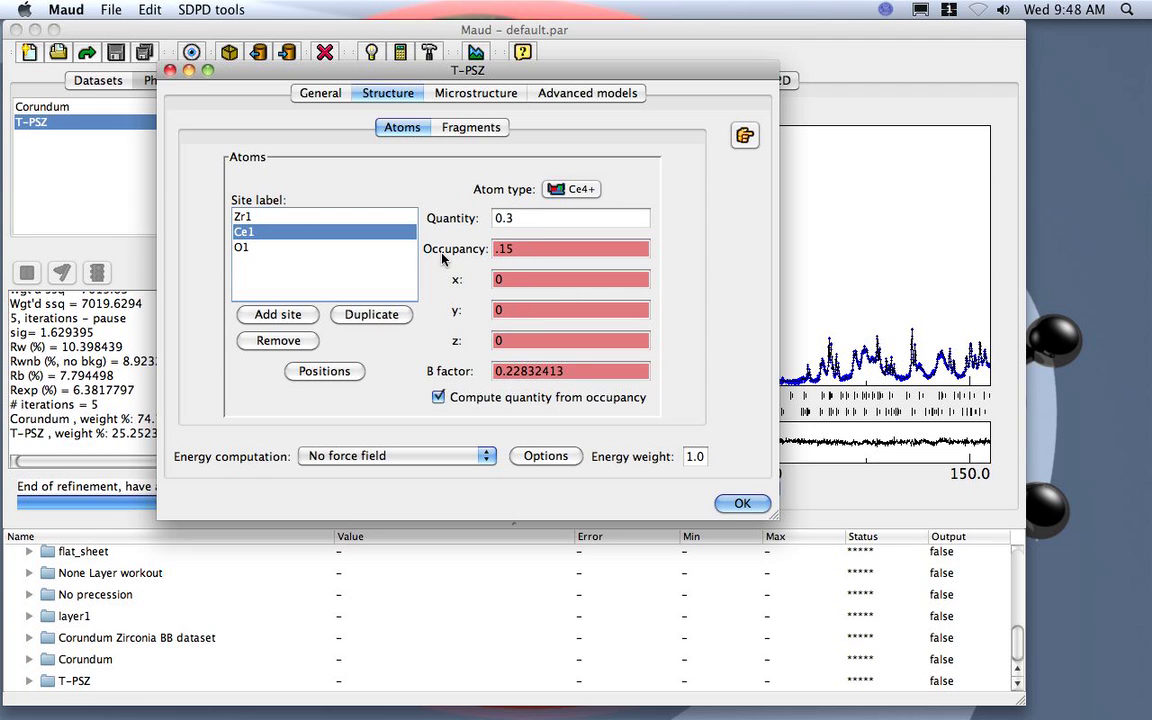
click(238, 216)
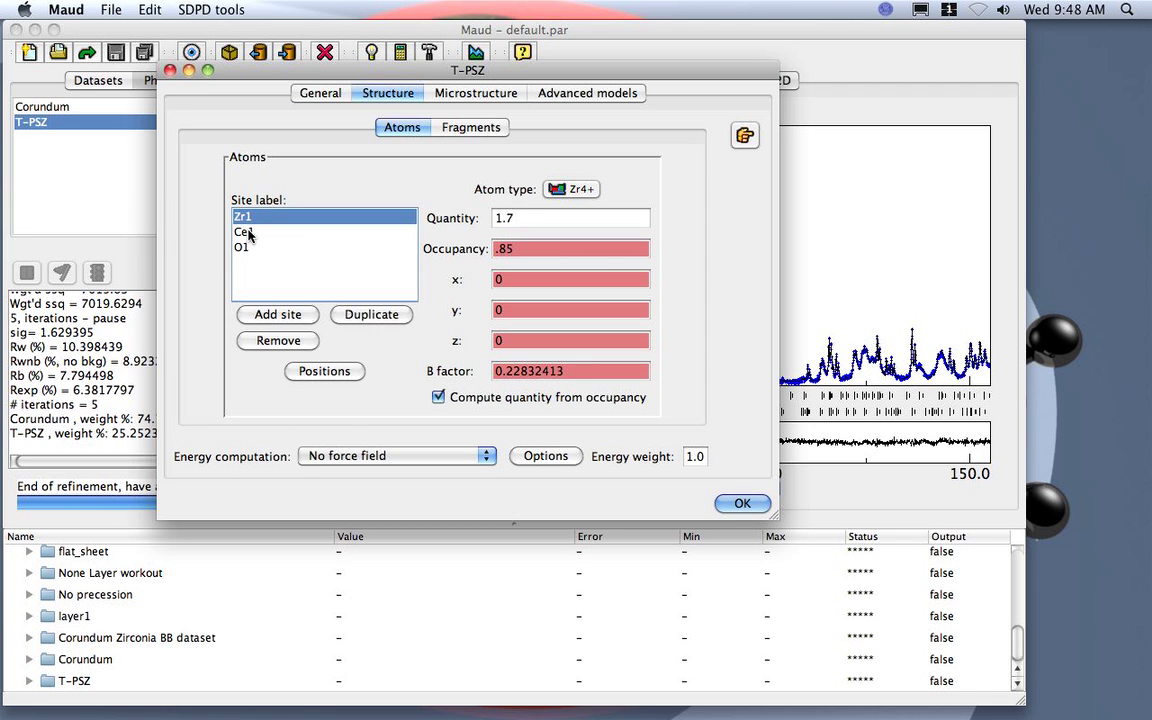
click(249, 234)
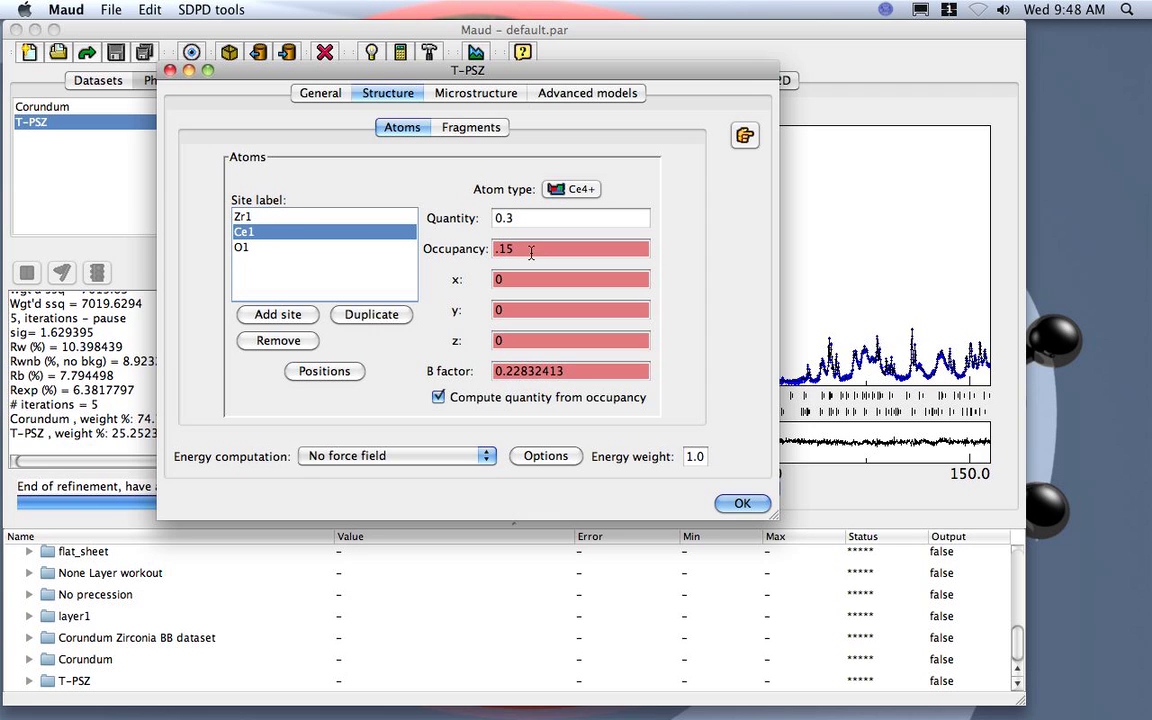
click(251, 220)
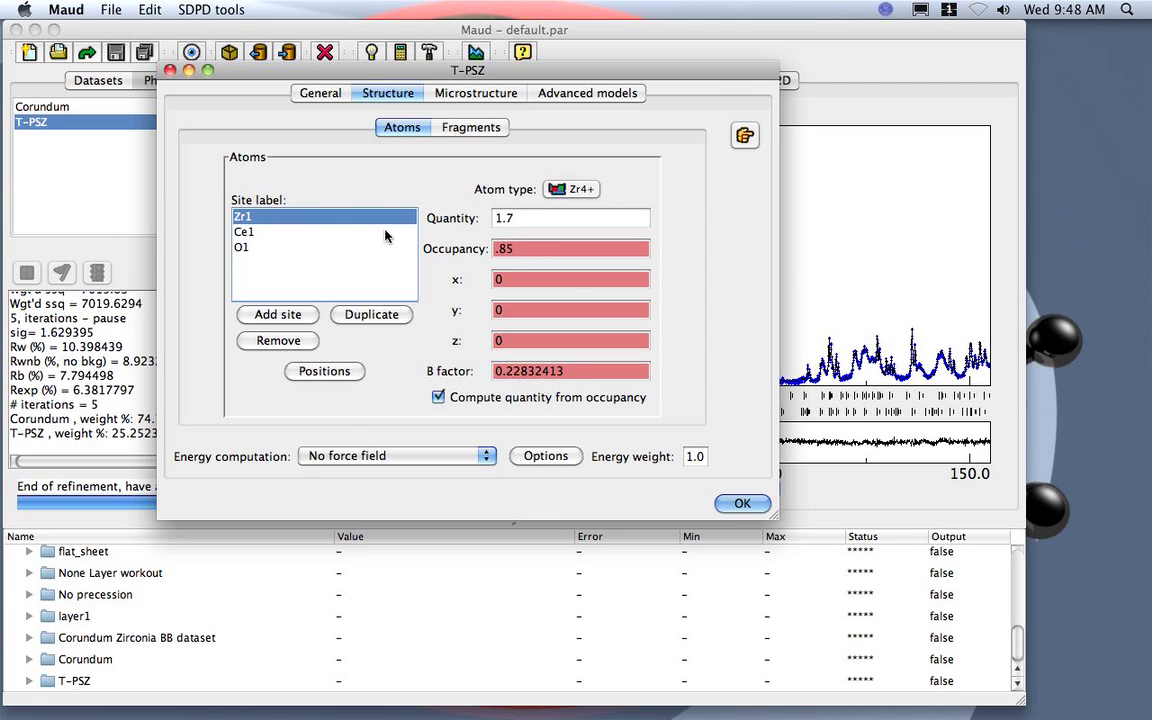
Start an equal-to binding for the Ce1 occupancy and locate the Zr1 parameters in the T-PSZ atomic structure, collapsing layer1, the dataset and Corundum.
click(262, 233)
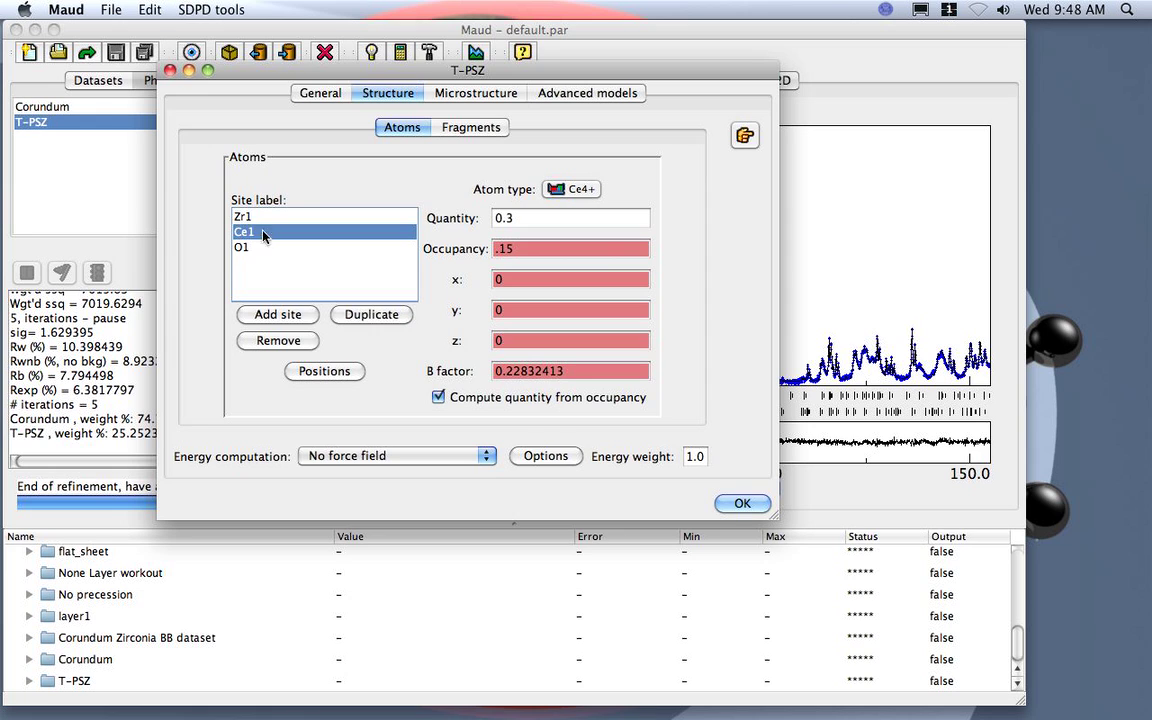
right_click(540, 249)
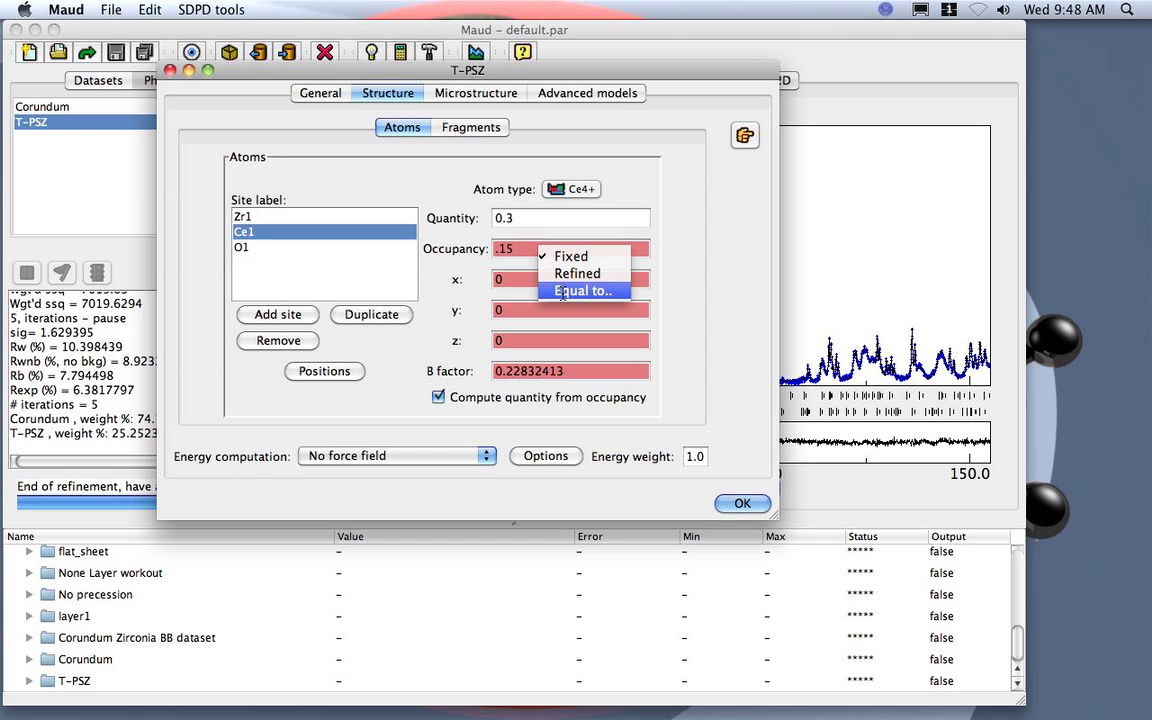
click(563, 291)
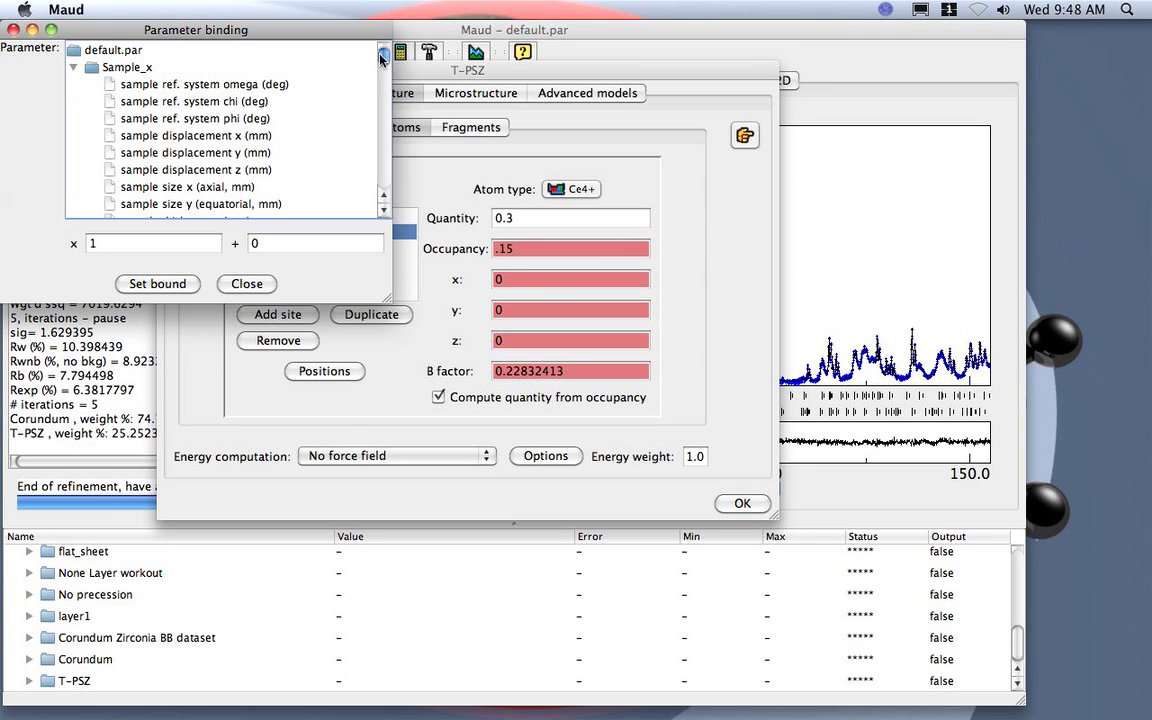
drag(381, 58, 370, 145)
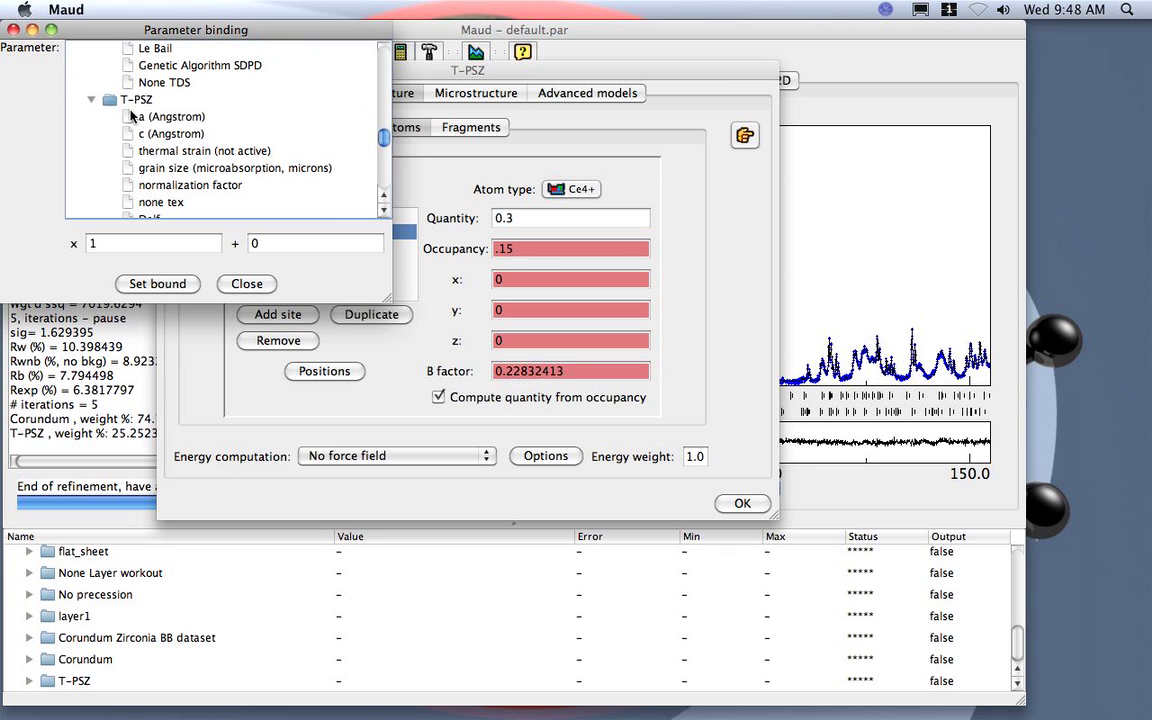
drag(383, 137, 388, 66)
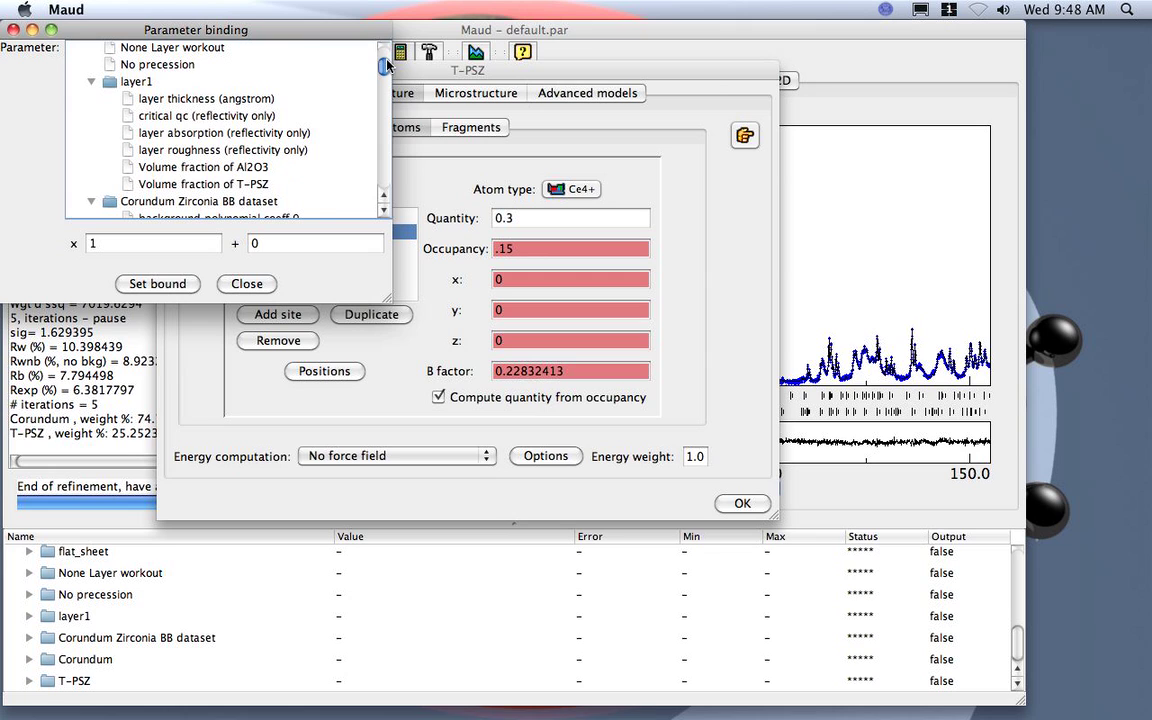
click(91, 81)
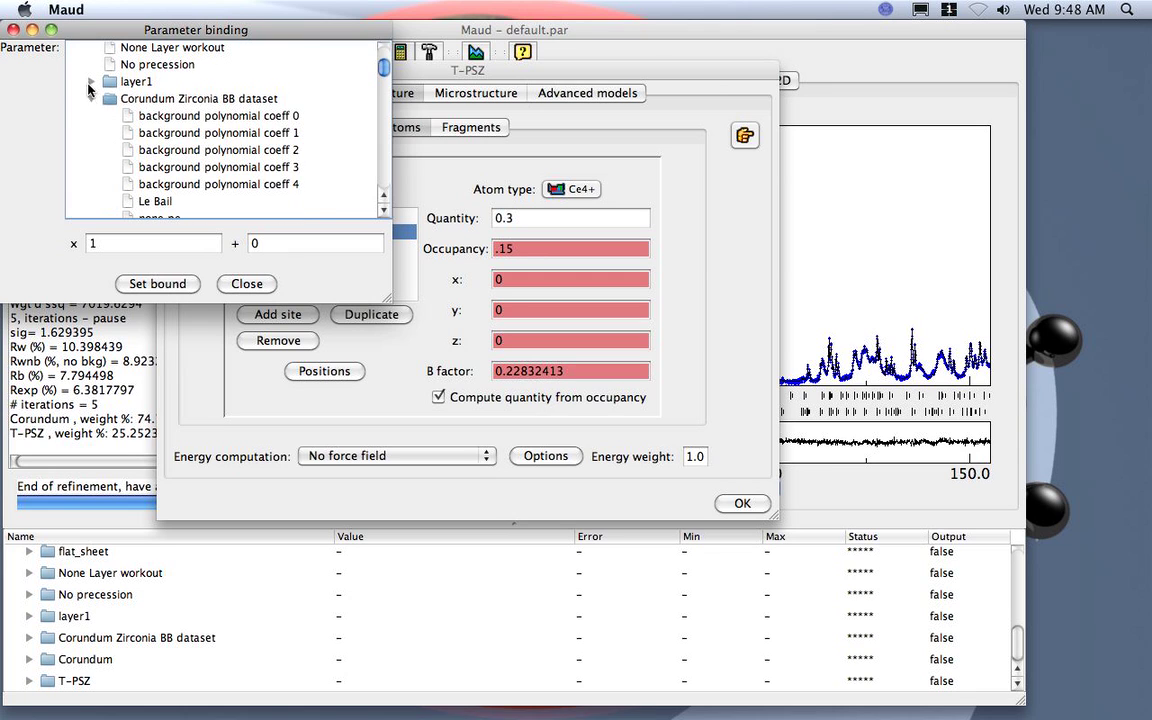
click(91, 98)
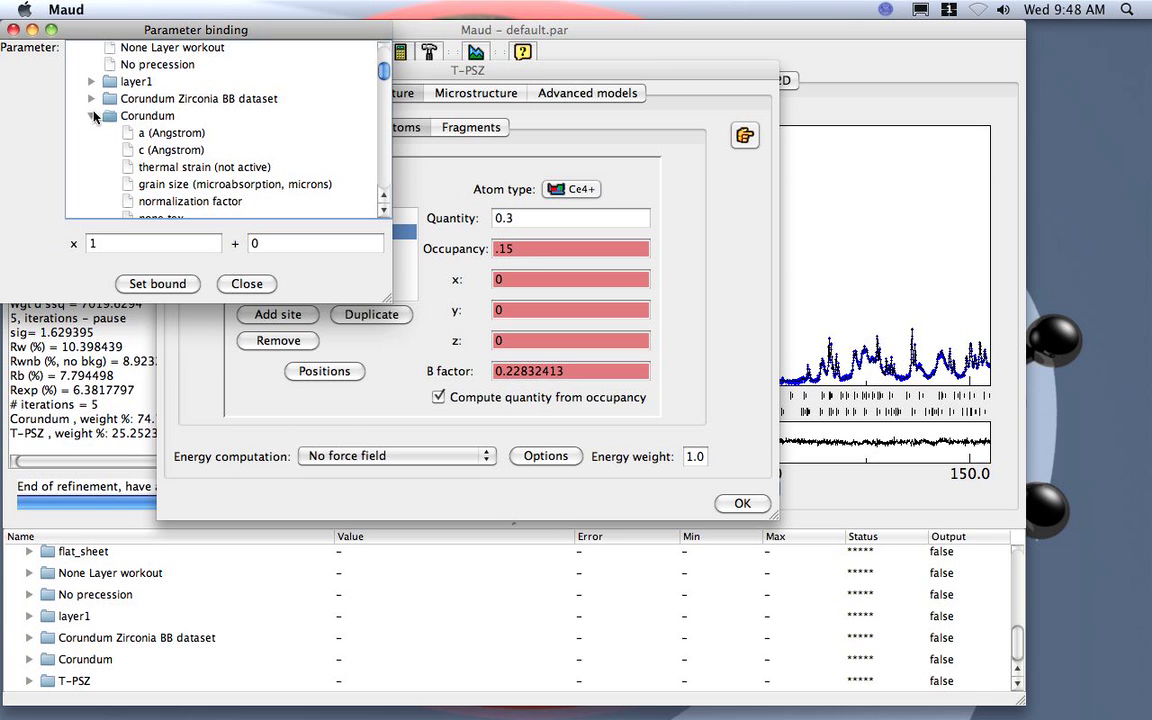
click(91, 115)
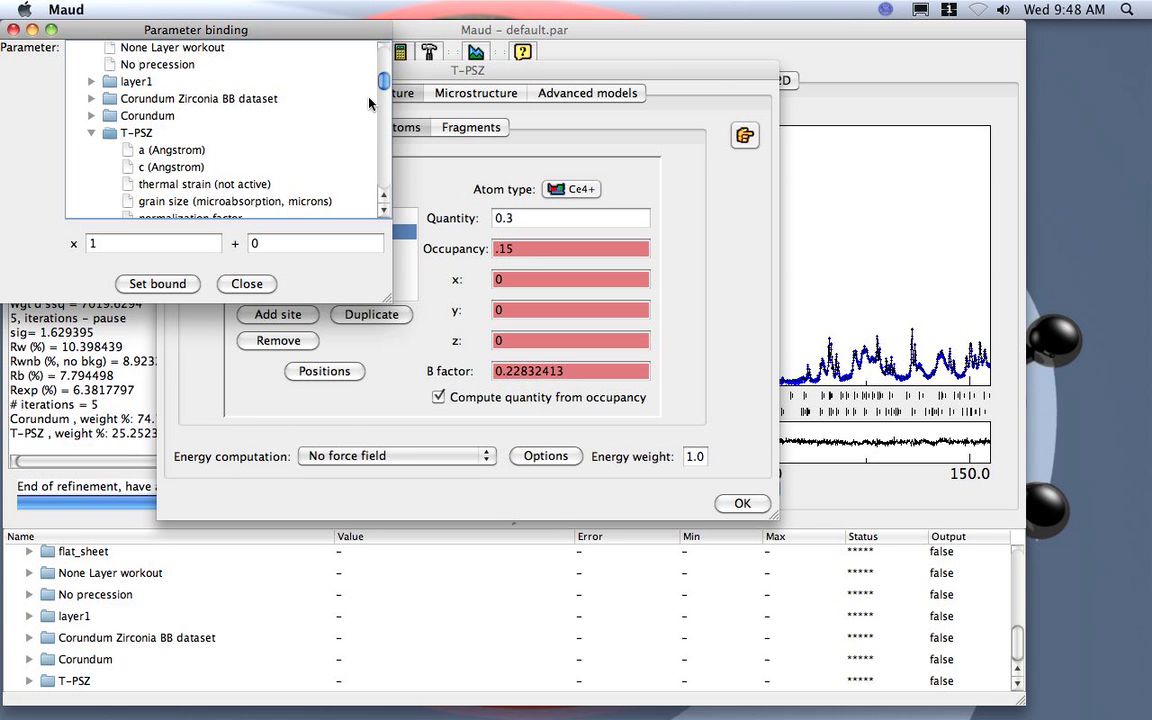
drag(382, 84, 380, 124)
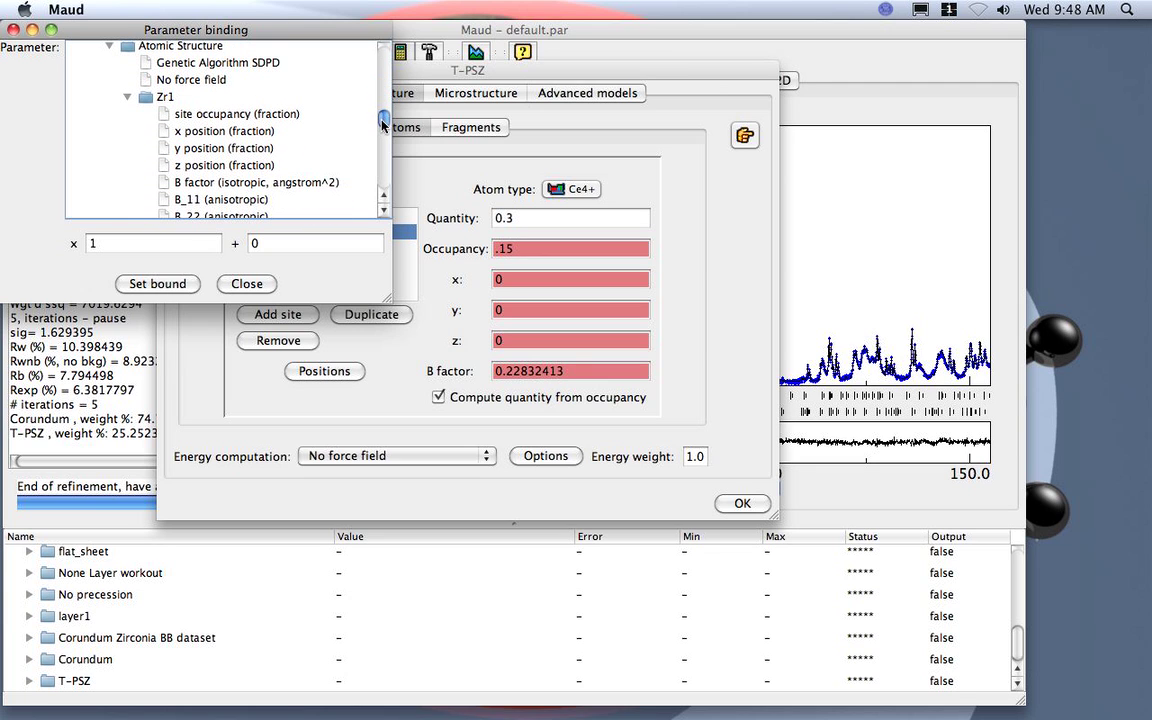
Bind the Ce1 occupancy to the Zr1 site occupancy with a multiplier of -1 and an offset of 1, and close the parameter binding.
click(220, 116)
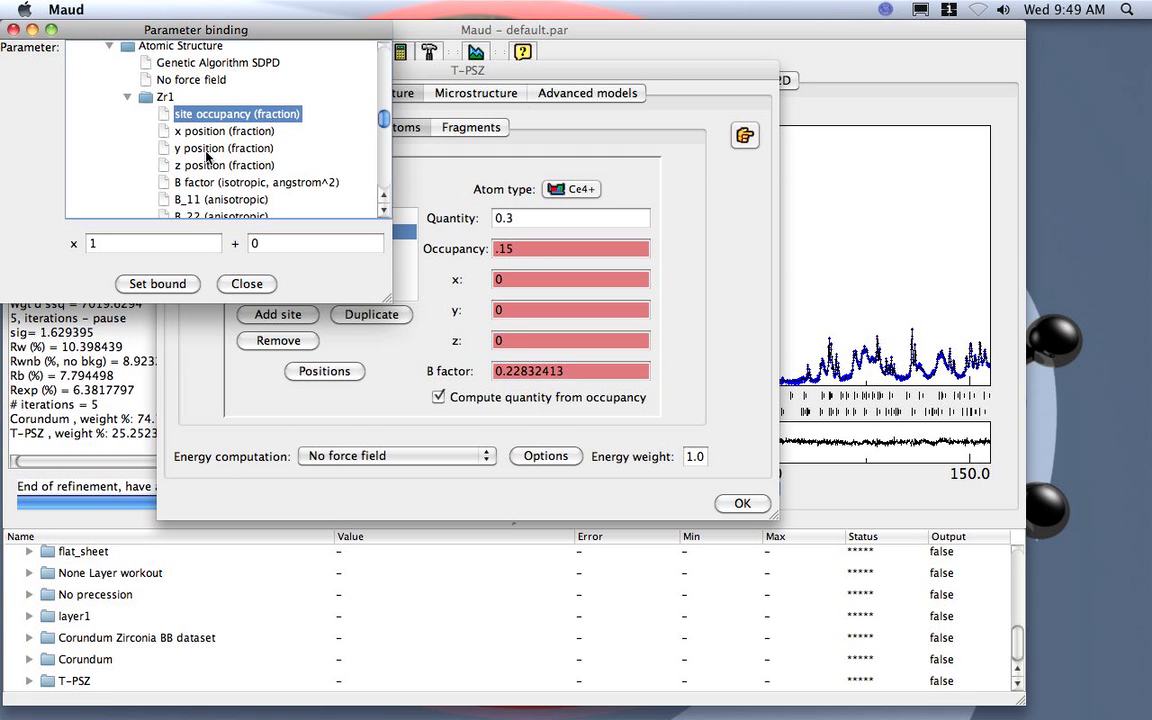
click(252, 243)
text(.)
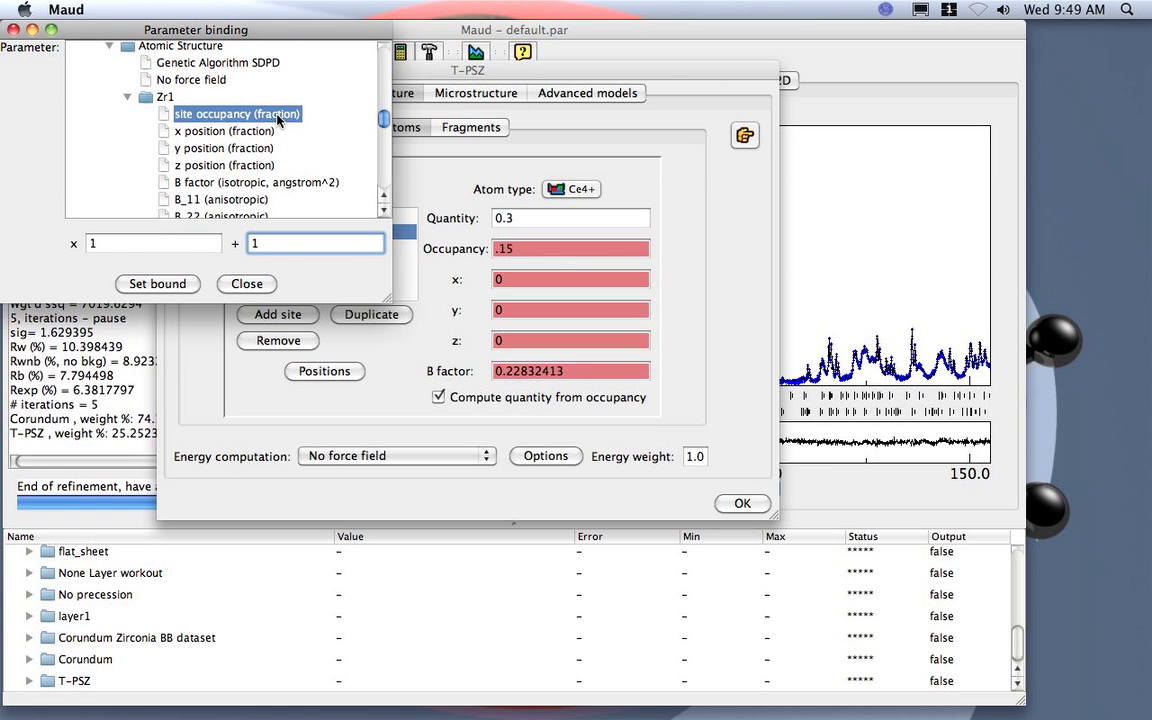
click(90, 244)
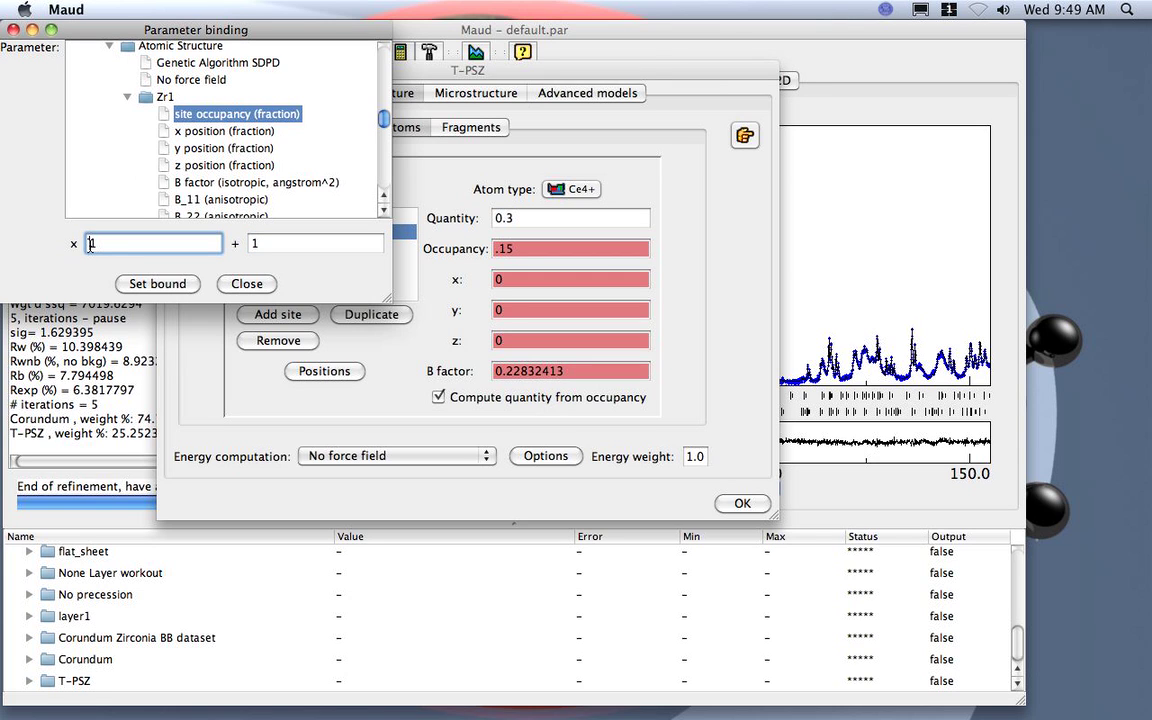
text(-)
click(168, 287)
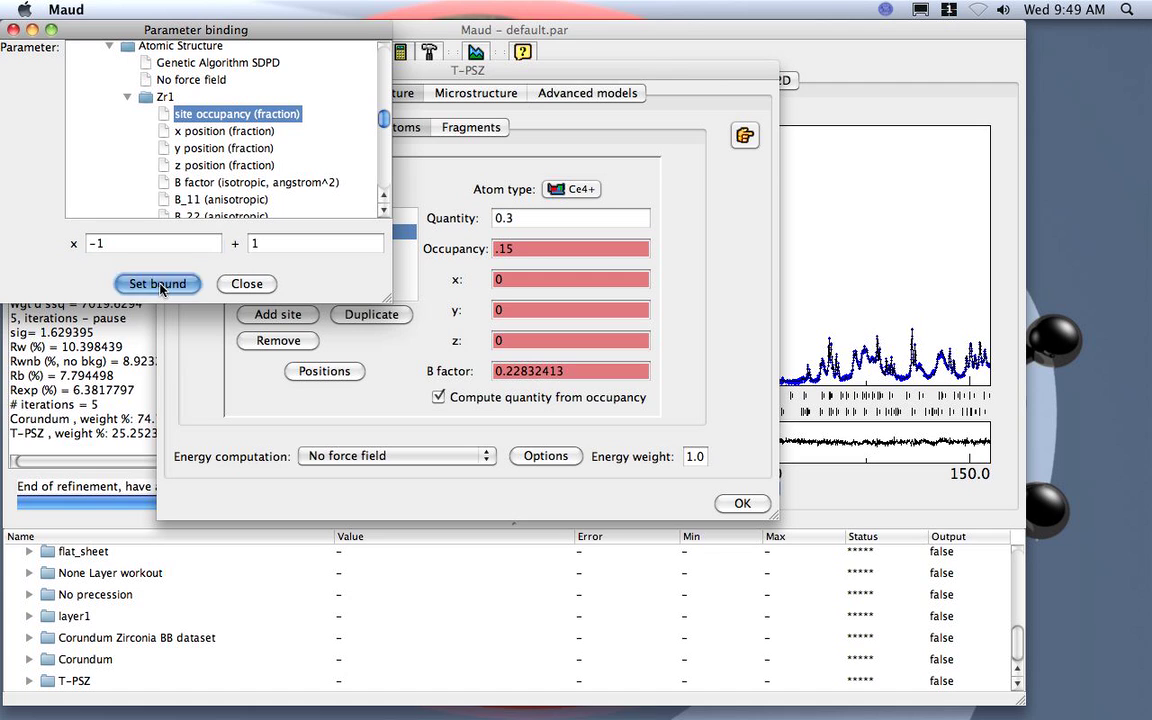
click(247, 284)
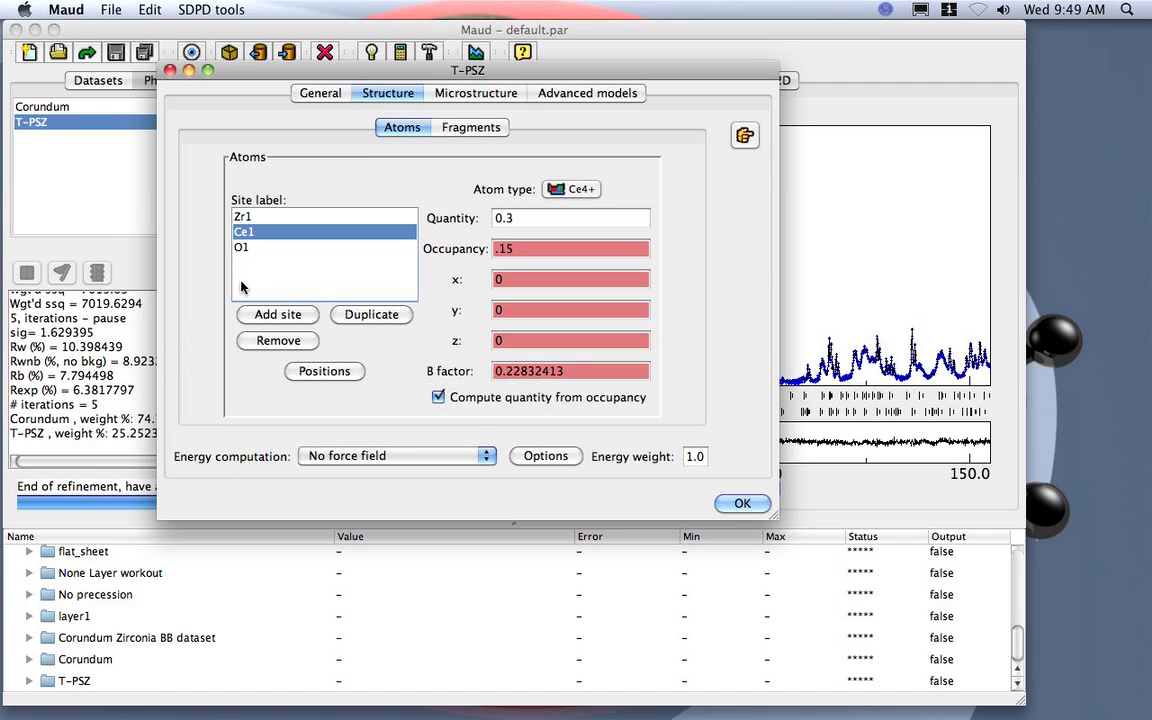
Set the Zr1 occupancy to .82, check the bound Ce1 occupancy, and close the T-PSZ properties.
click(252, 218)
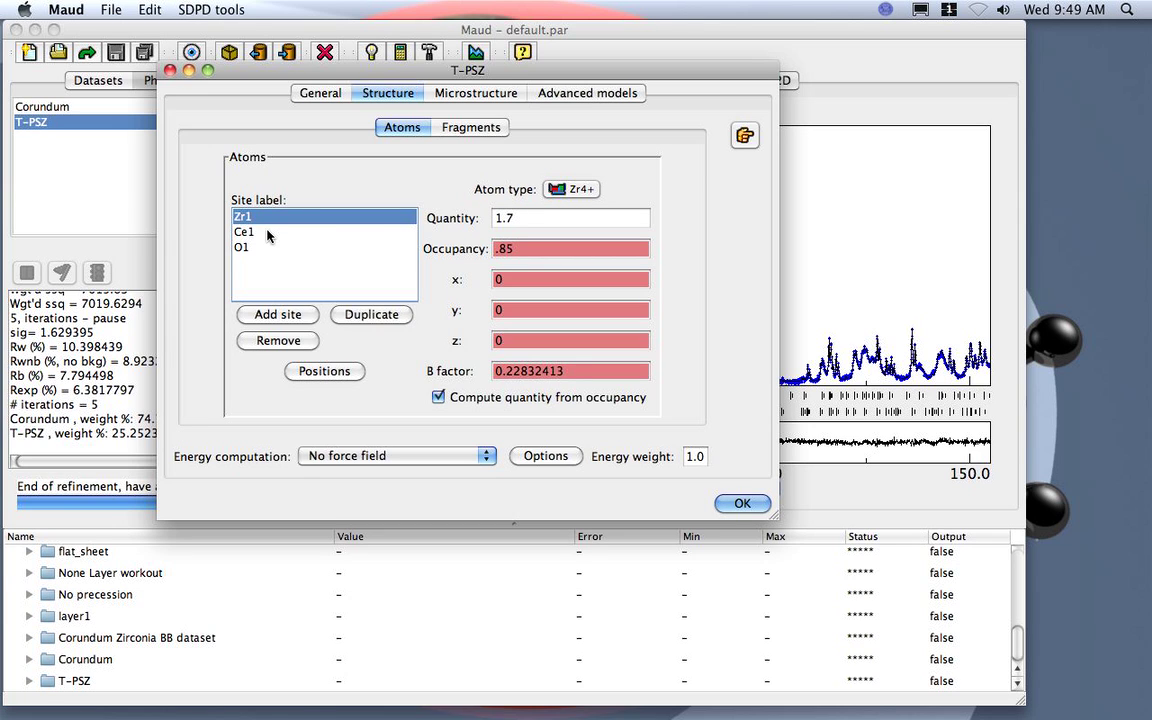
click(510, 250)
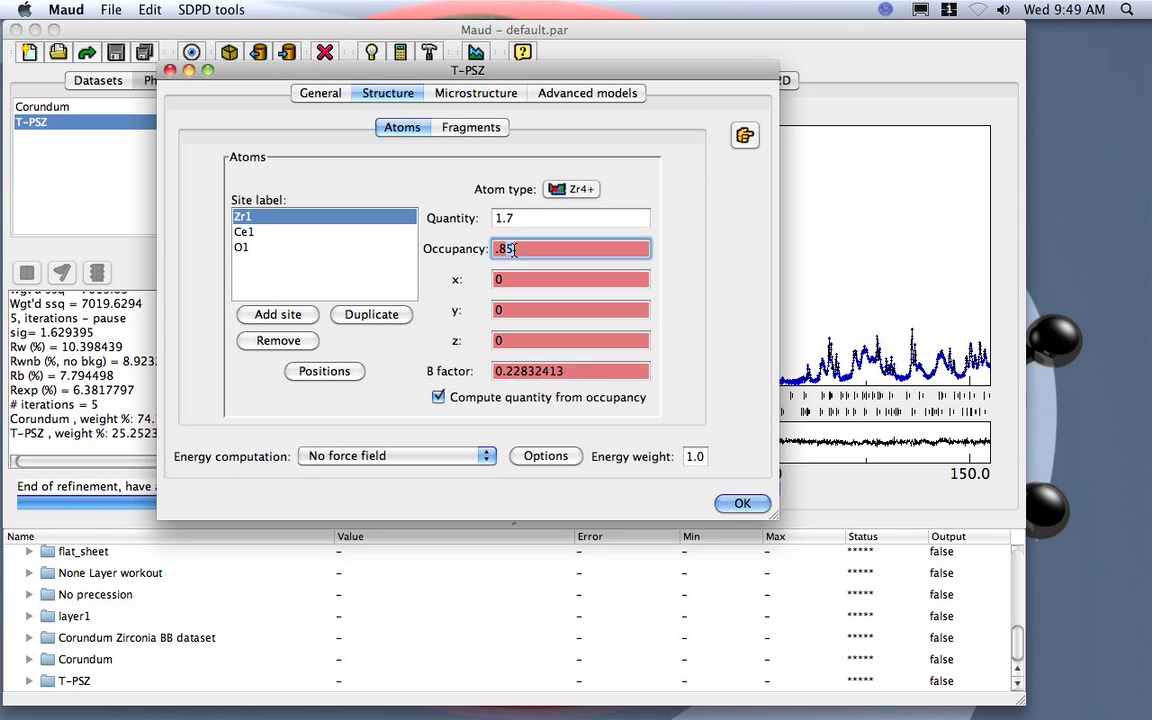
text(.82)
click(302, 234)
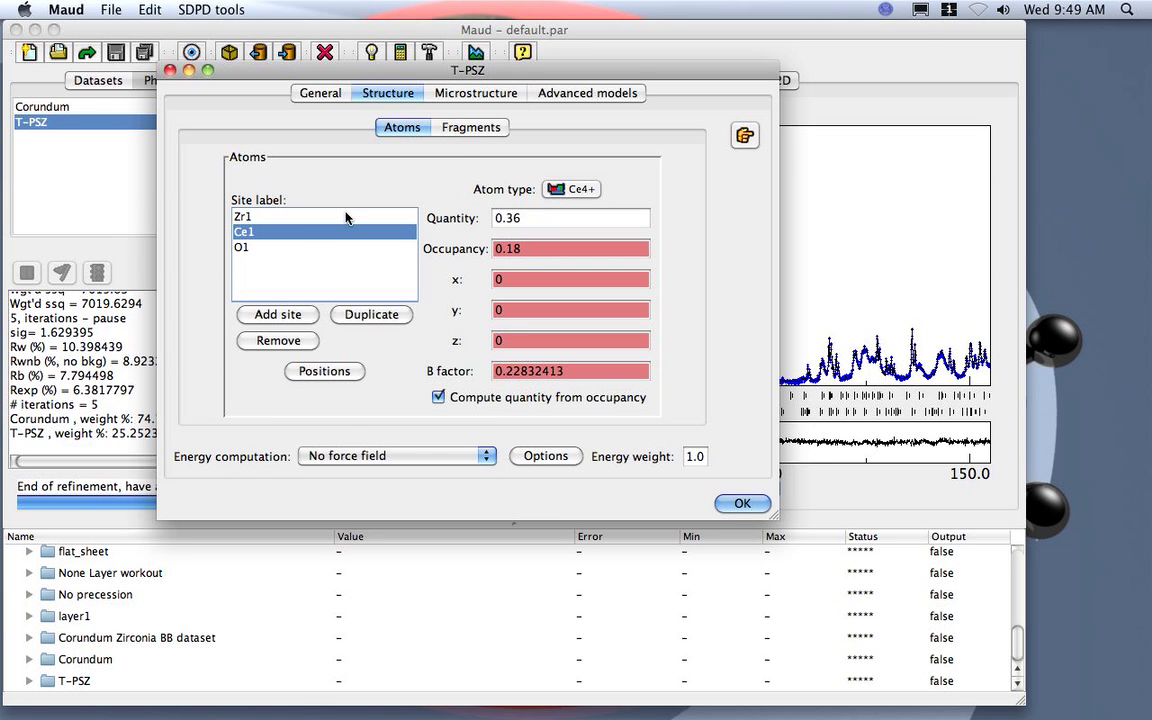
click(742, 503)
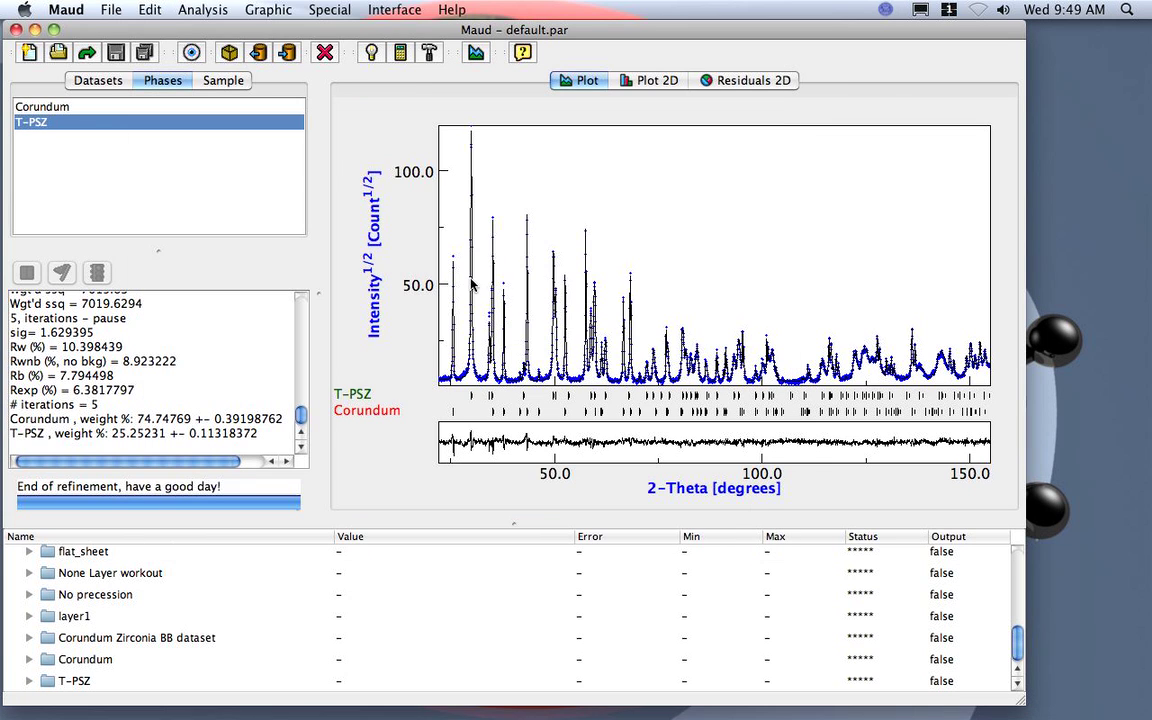
Recompute the spectra and examine the fit of the peaks around 23–28, 41–46 and 70–77 degrees 2-Theta.
click(401, 55)
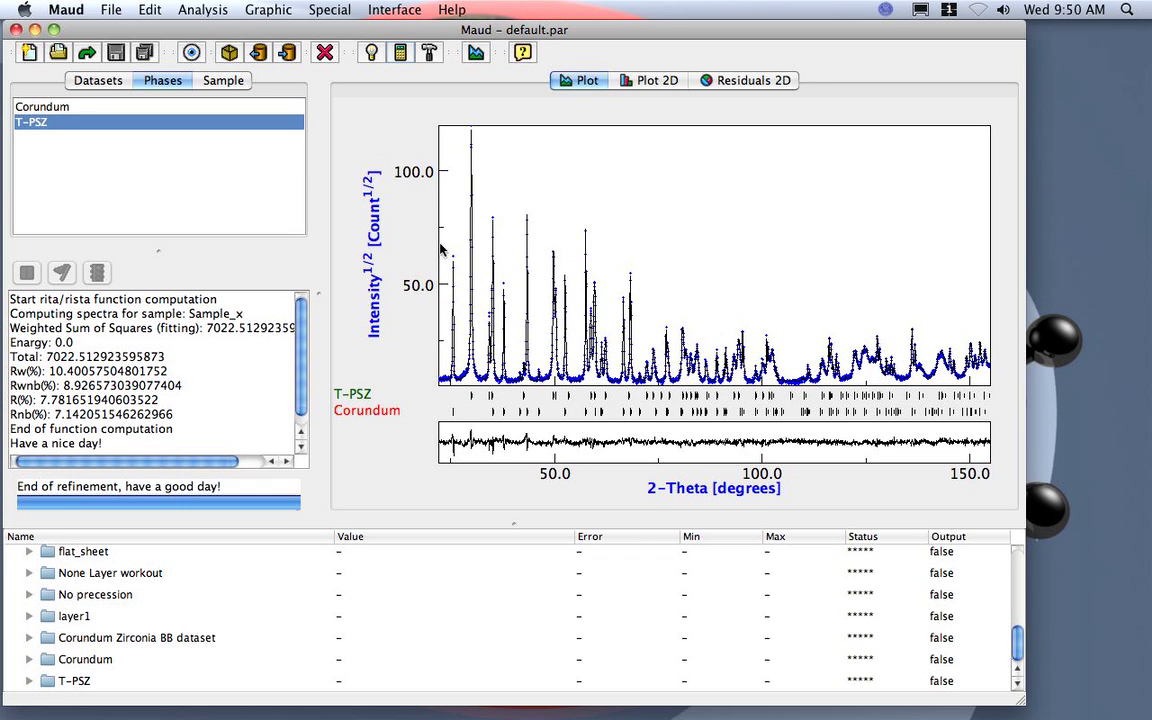
drag(443, 248, 465, 378)
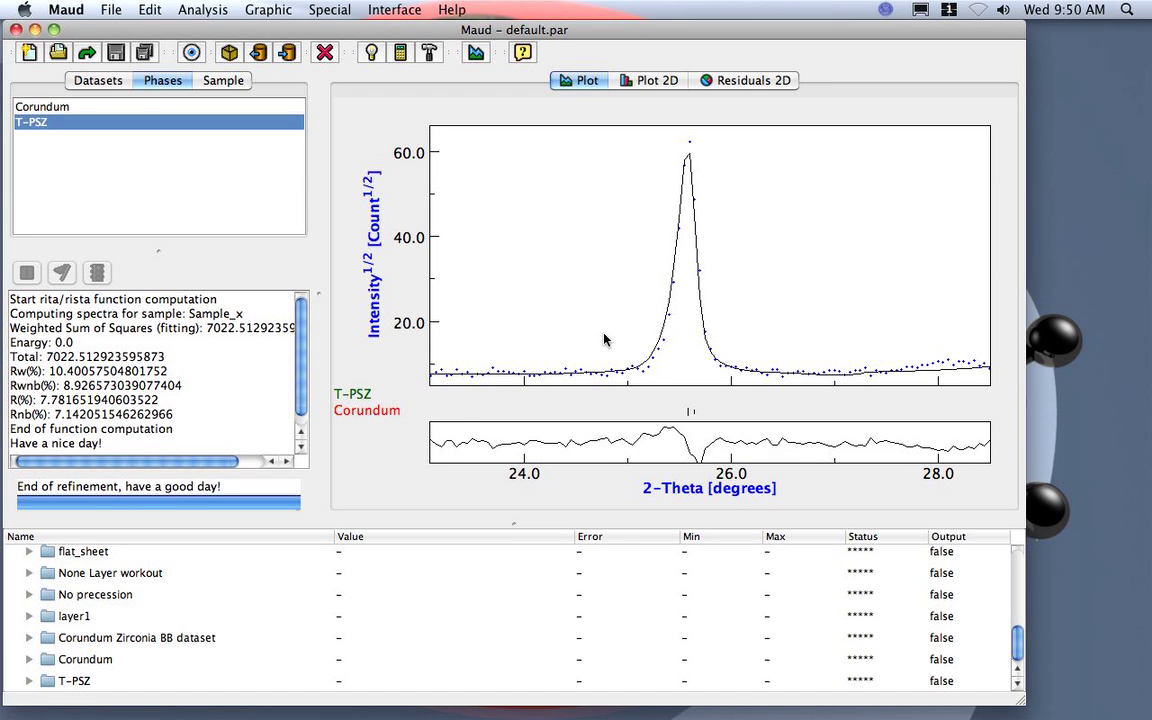
drag(604, 340, 547, 307)
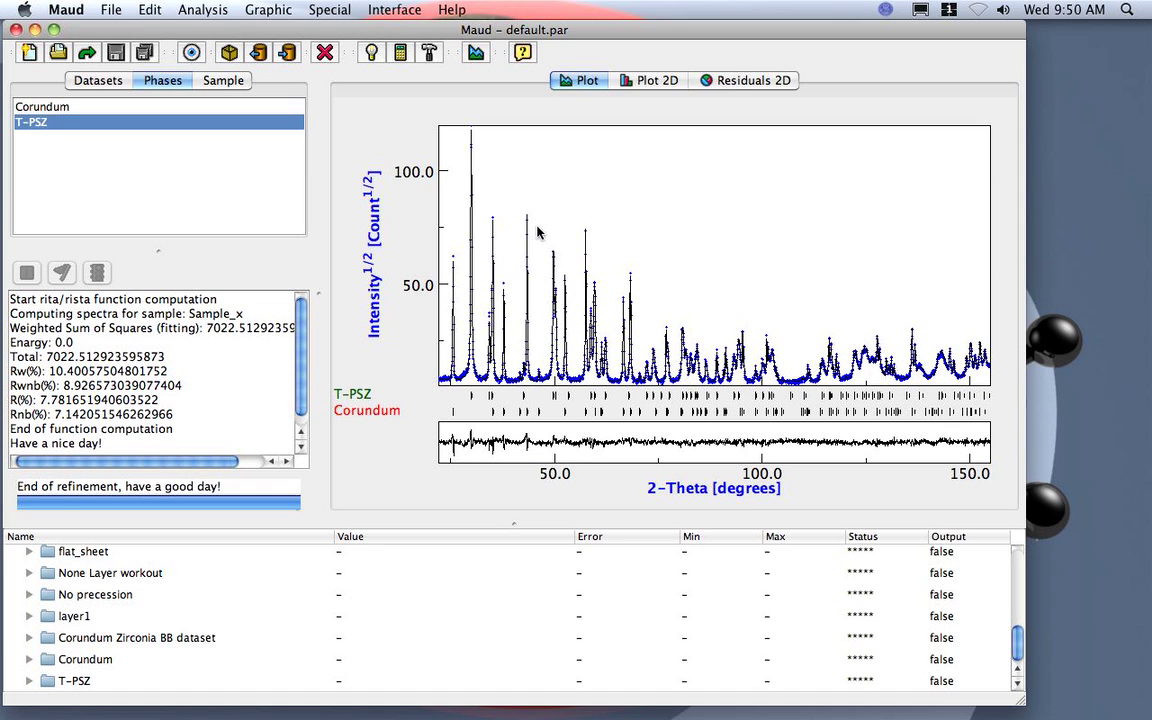
drag(515, 211, 538, 381)
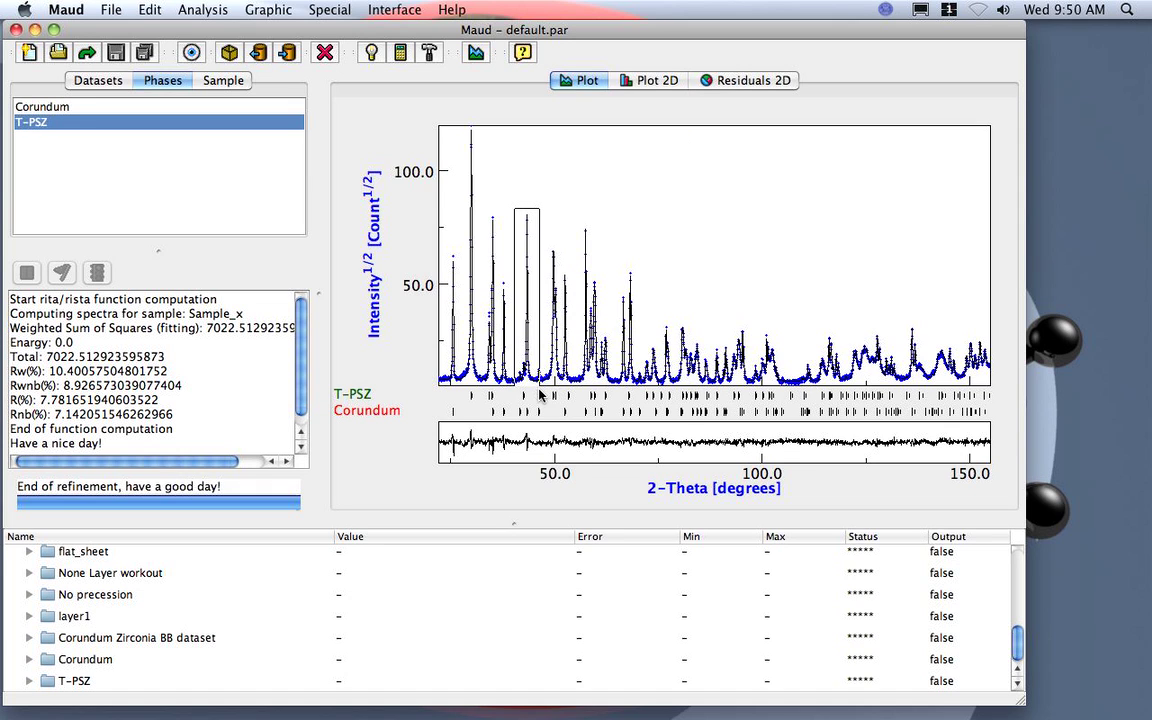
drag(540, 395, 541, 396)
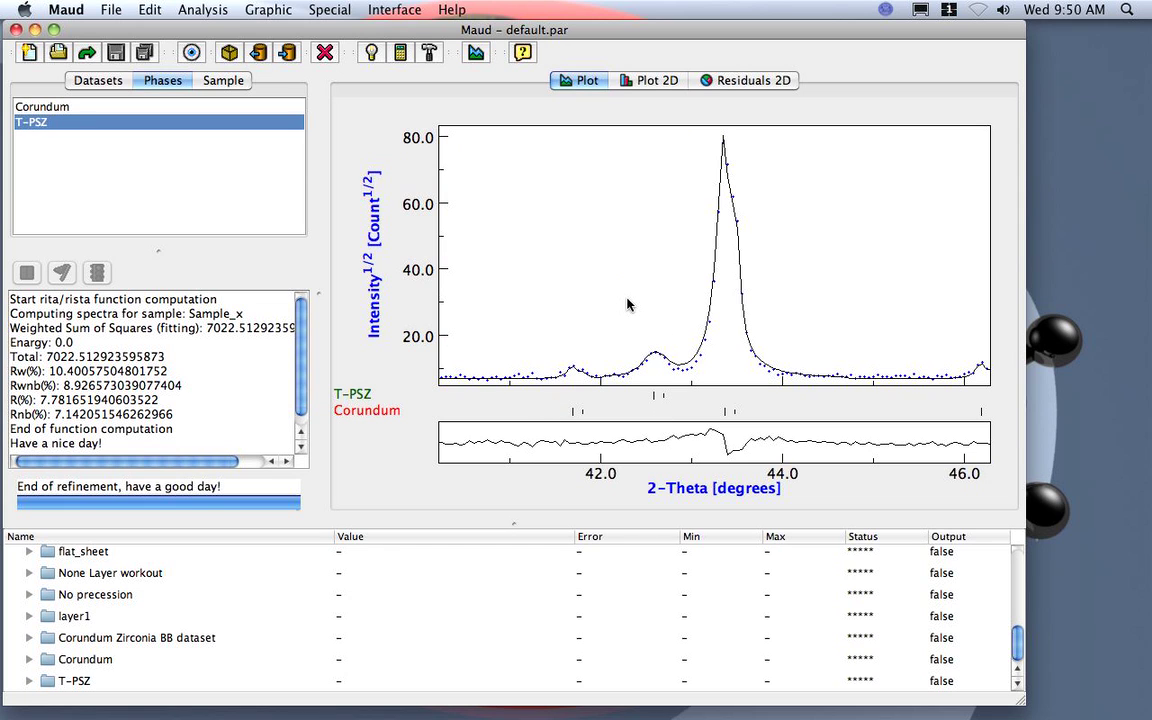
drag(628, 304, 573, 276)
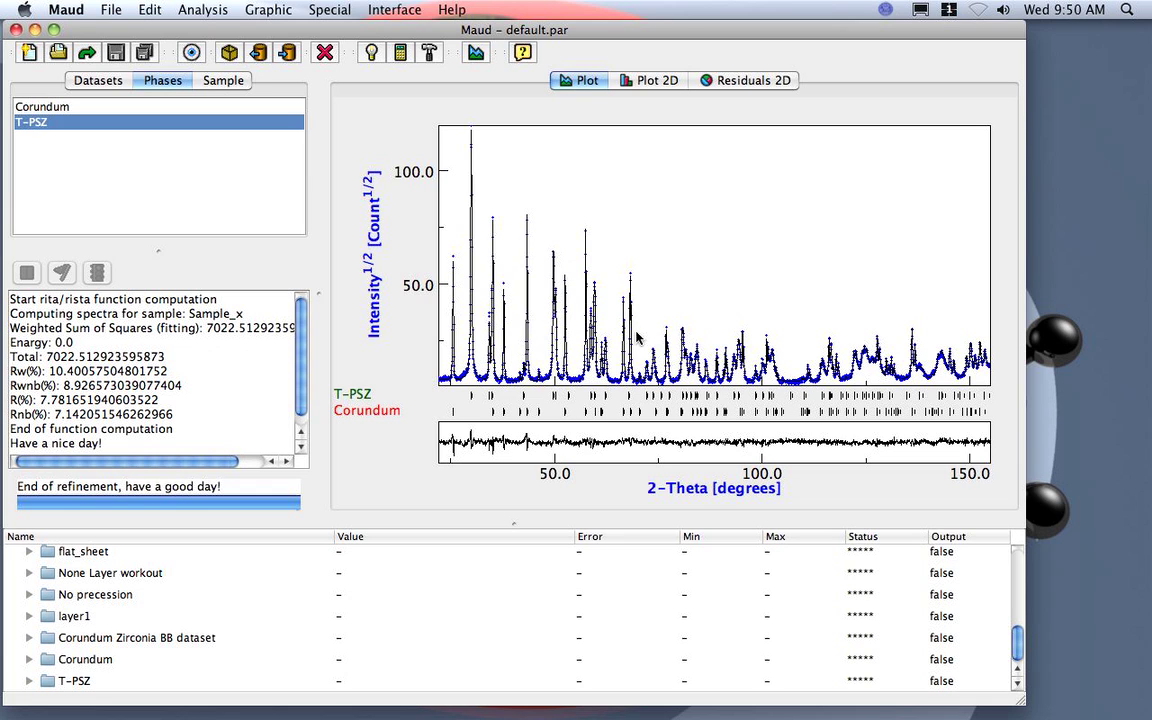
drag(636, 331, 664, 391)
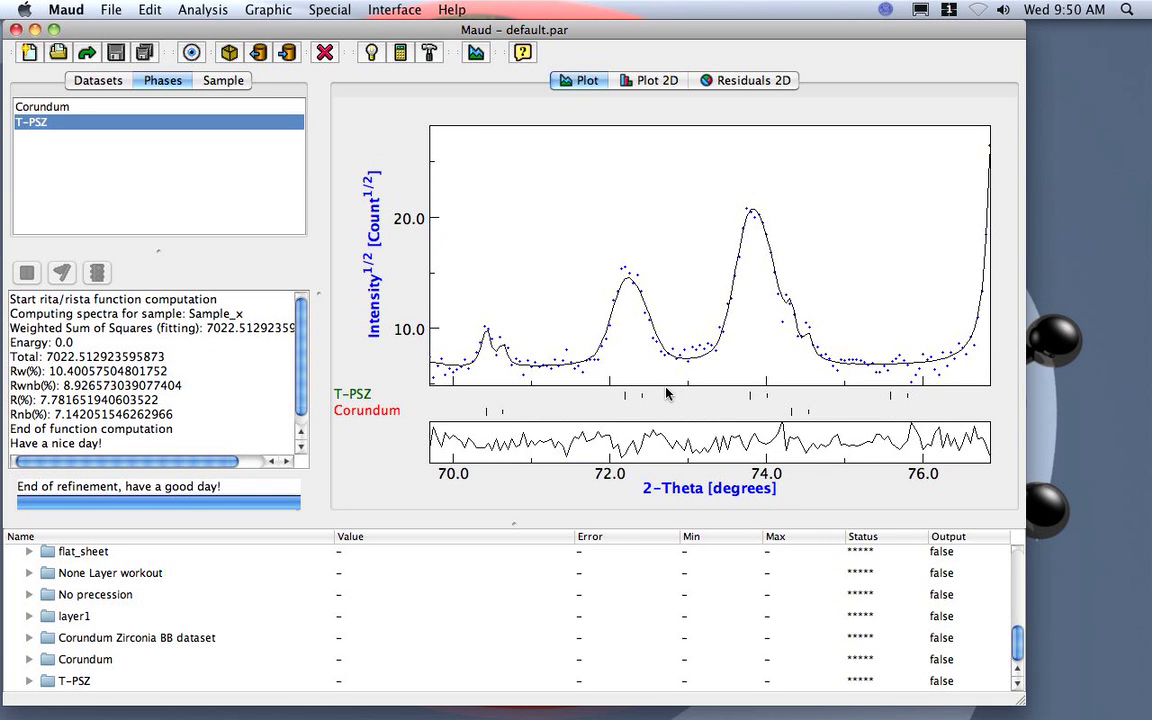